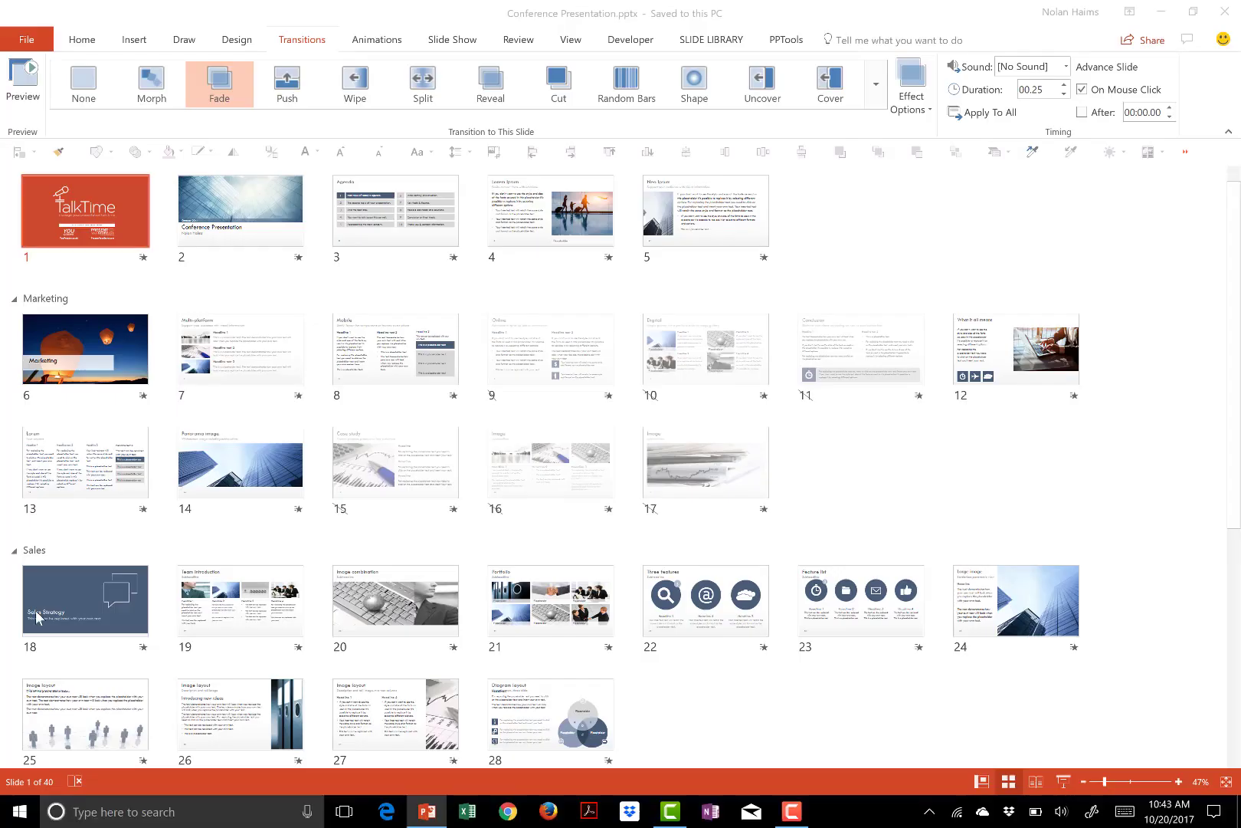
Deselect all slides in Slide Sorter after the slide show ends
left_click(795, 494)
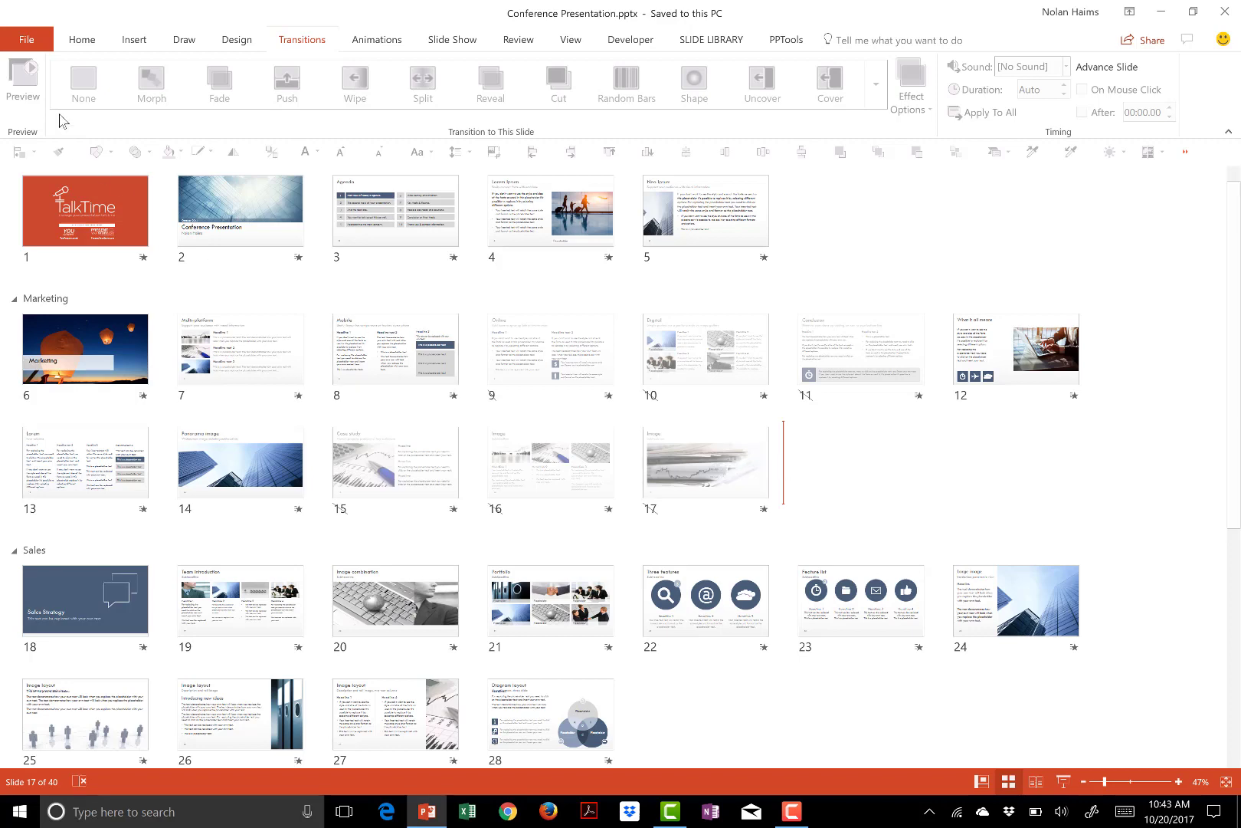
Open the PowerPoint Add-ins manager from File > Options > Add-ins
left_click(24, 42)
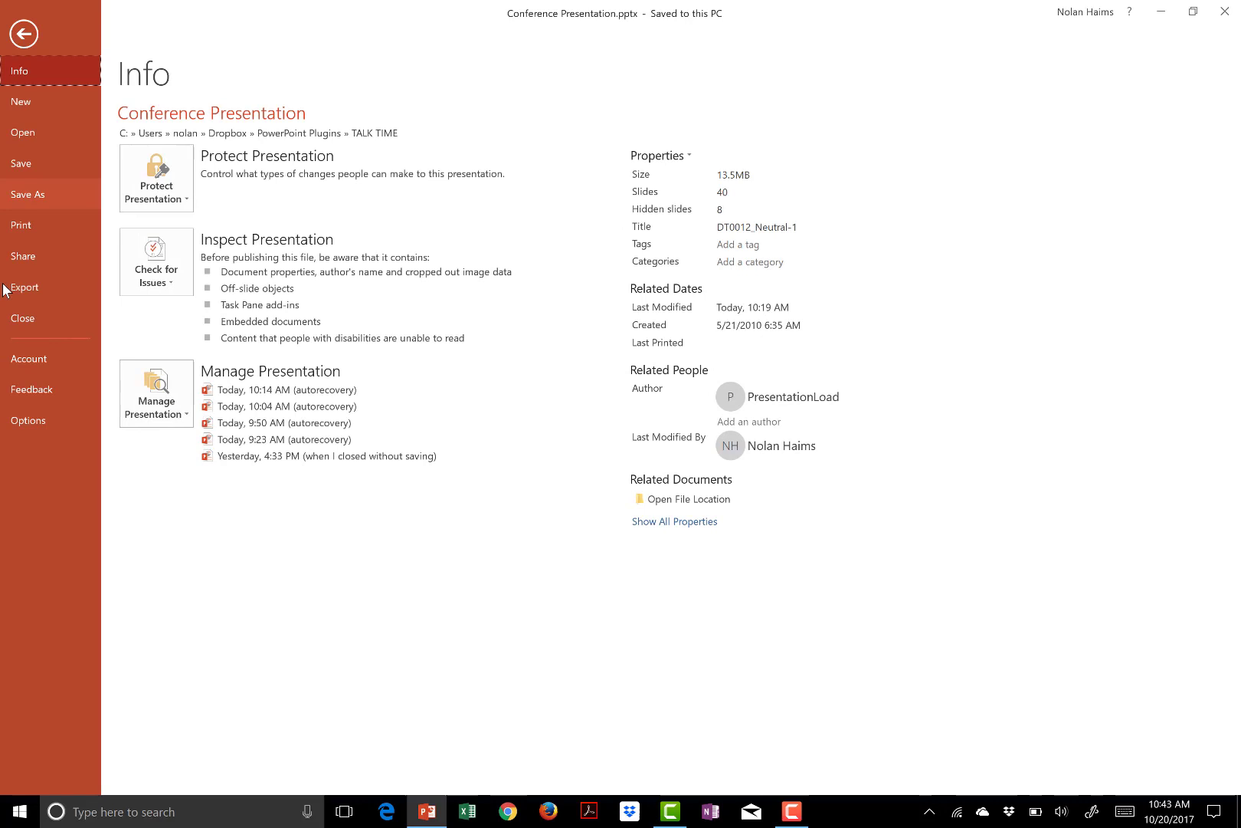
left_click(26, 418)
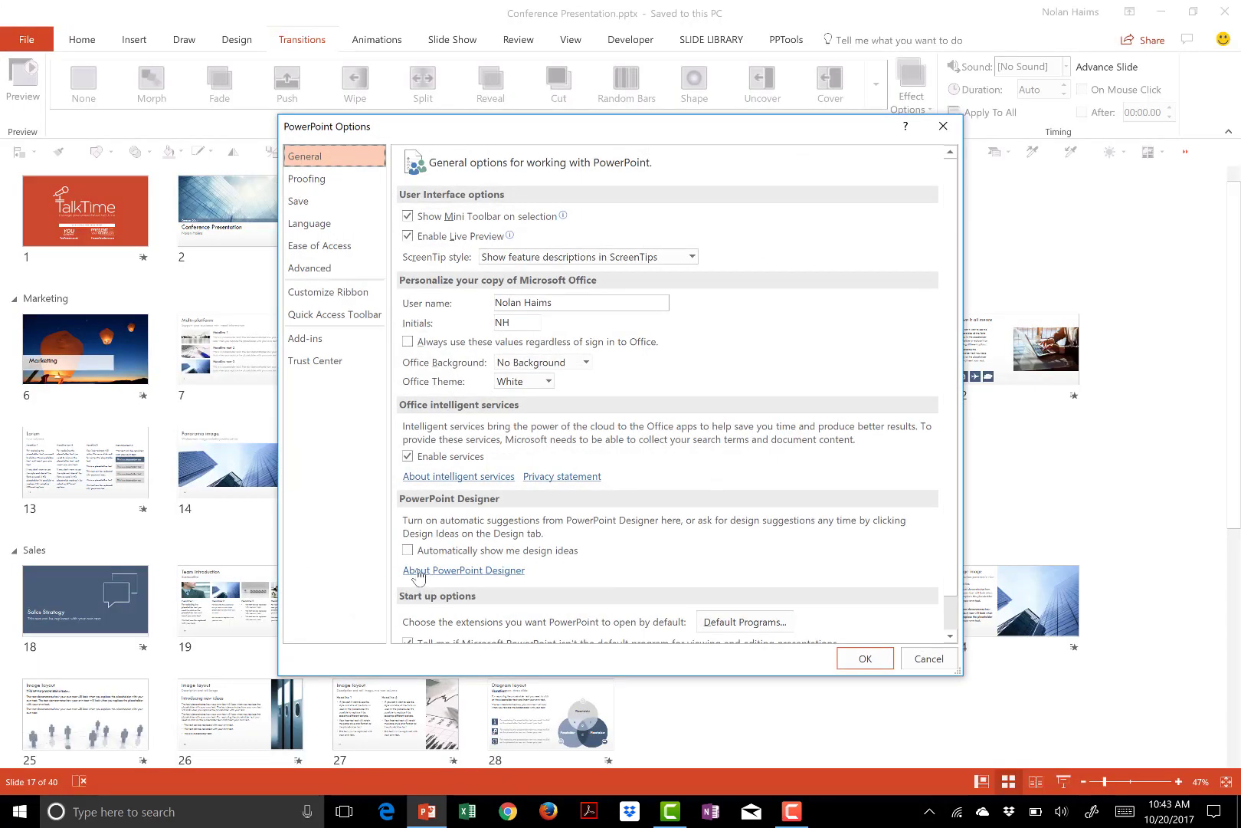
left_click(319, 344)
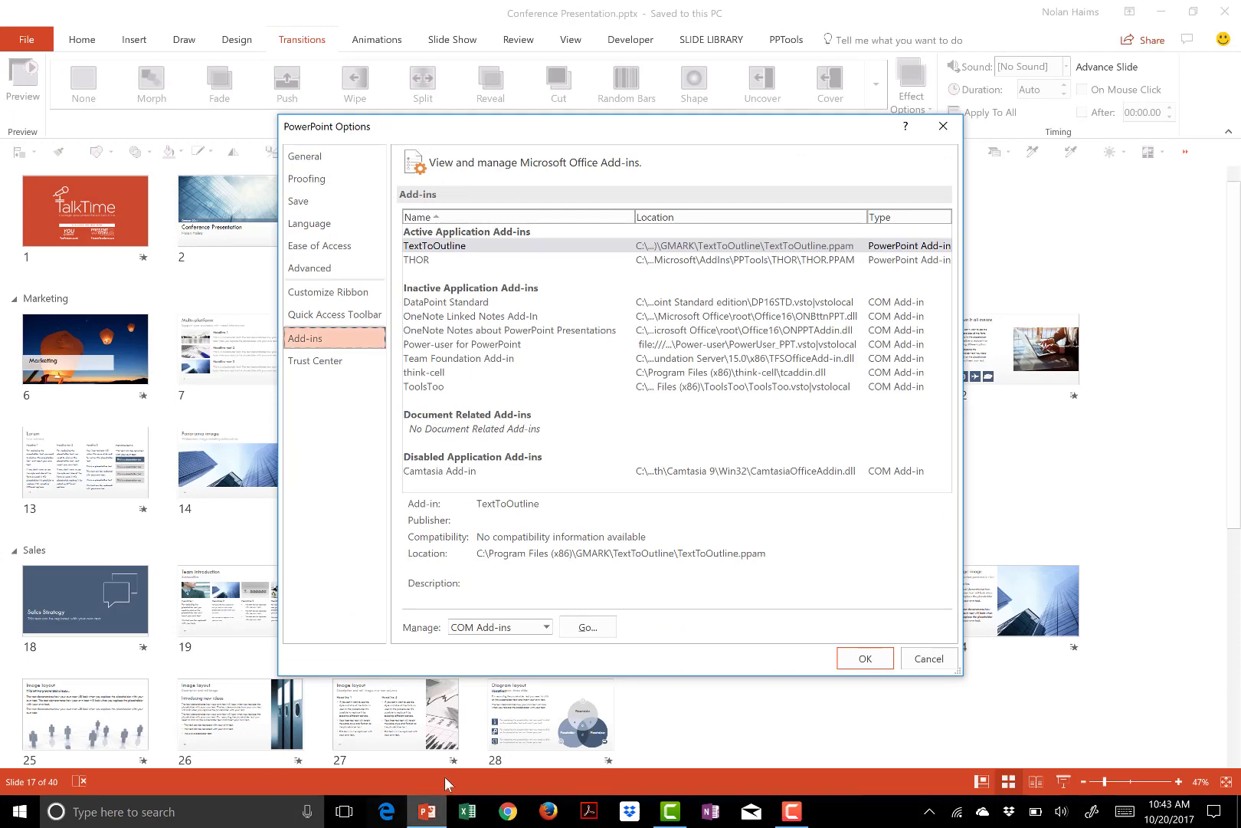
left_click(545, 628)
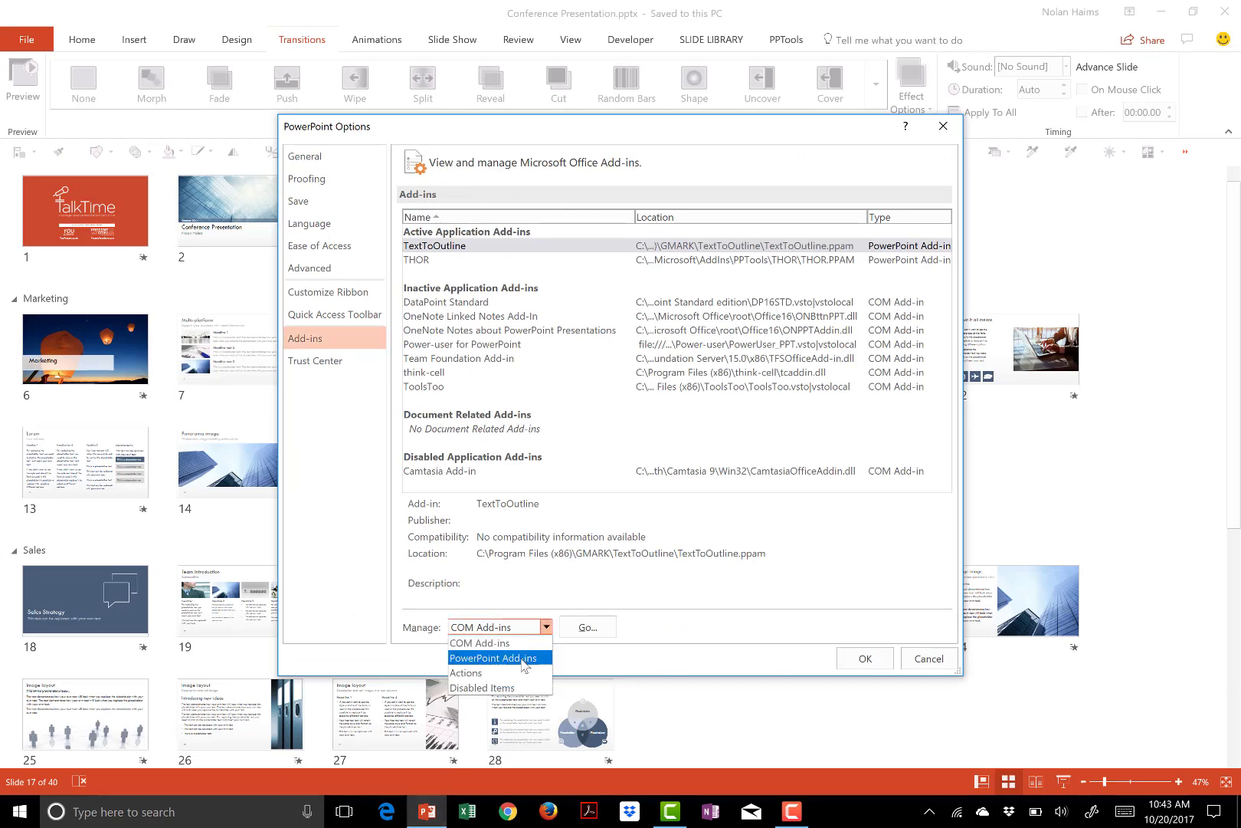
left_click(523, 664)
left_click(578, 633)
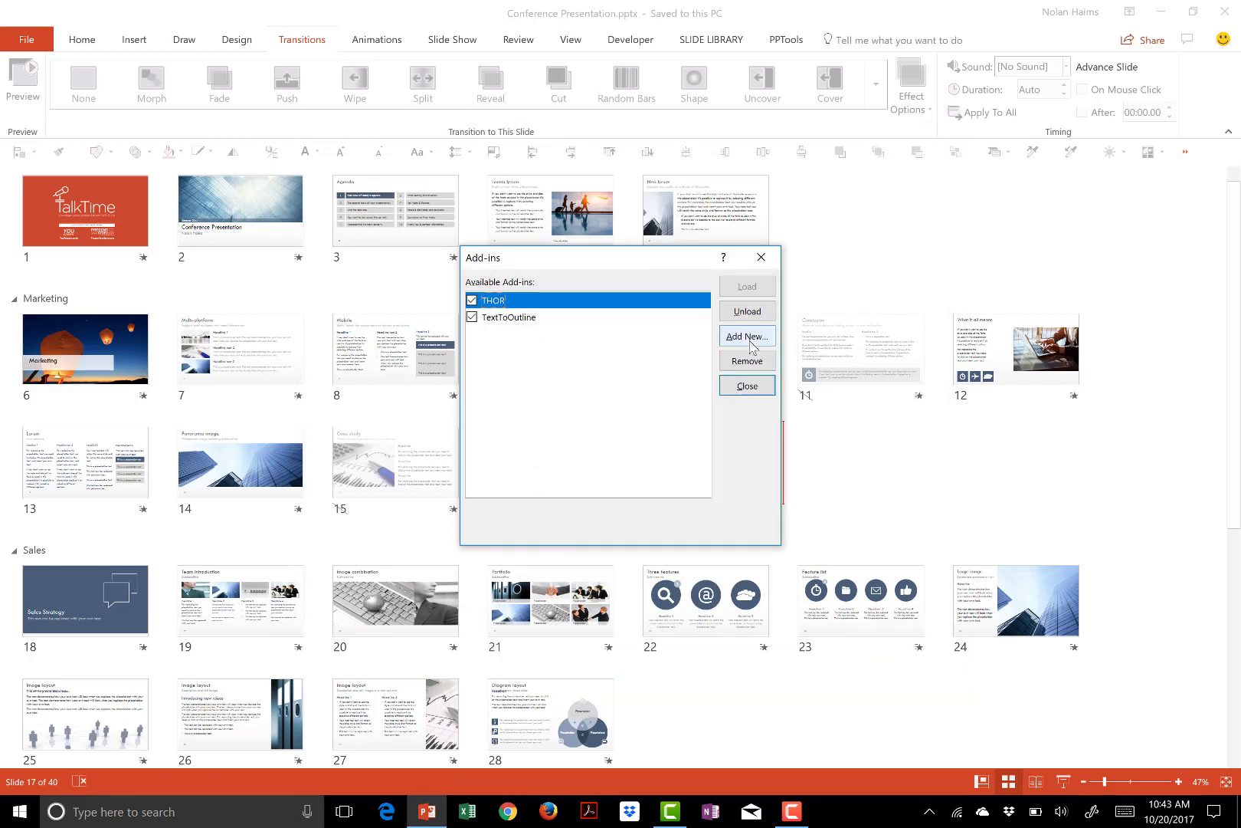
Add Desktop\TalkTimePC.ppam as a new add-in and close the add-ins list
left_click(749, 342)
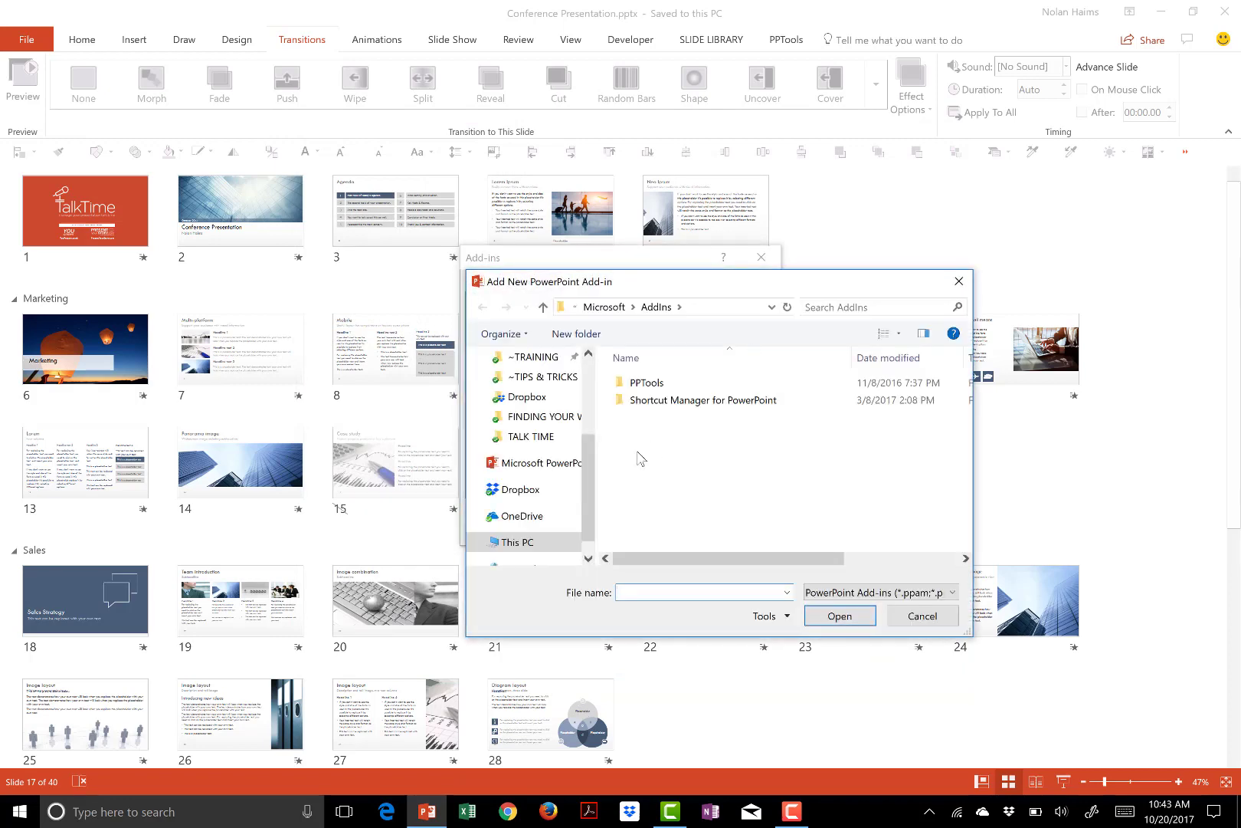
scroll(584, 466, "up", 3)
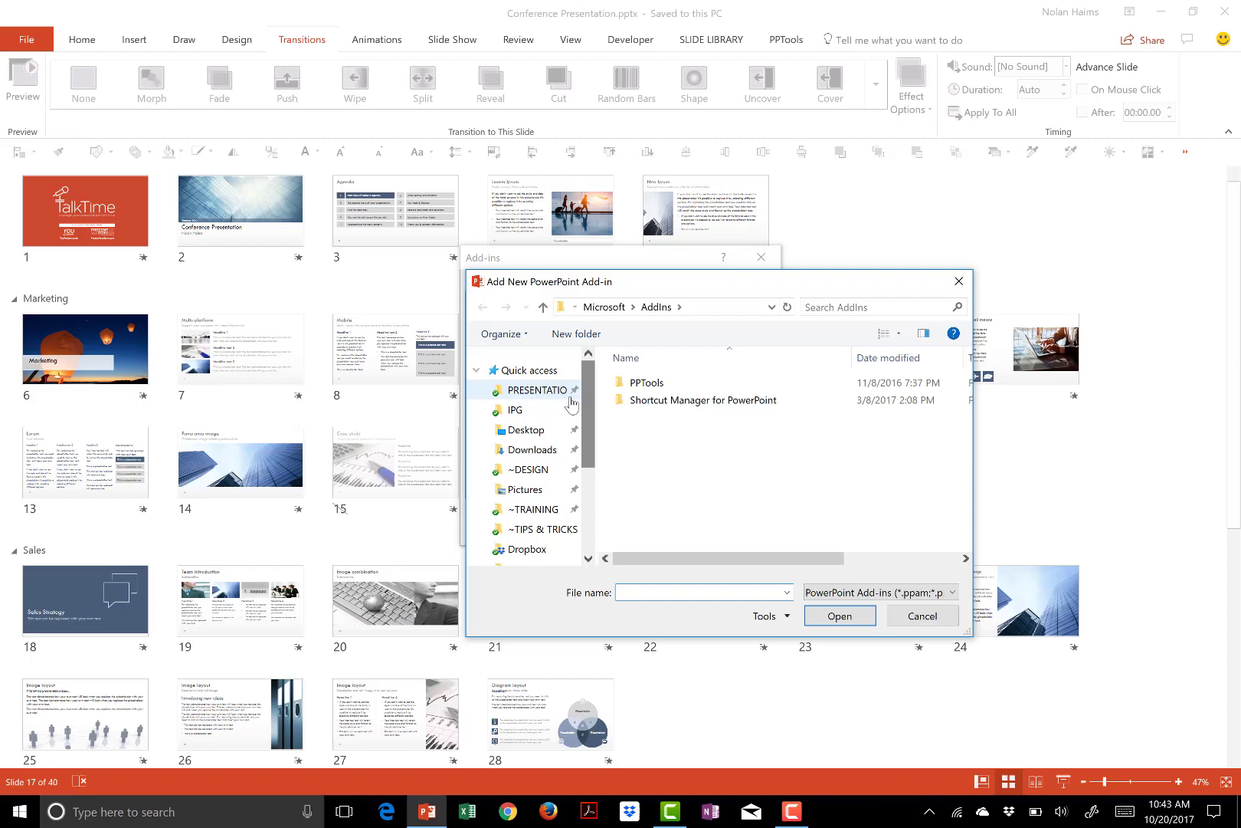
left_click(528, 430)
left_click(740, 406)
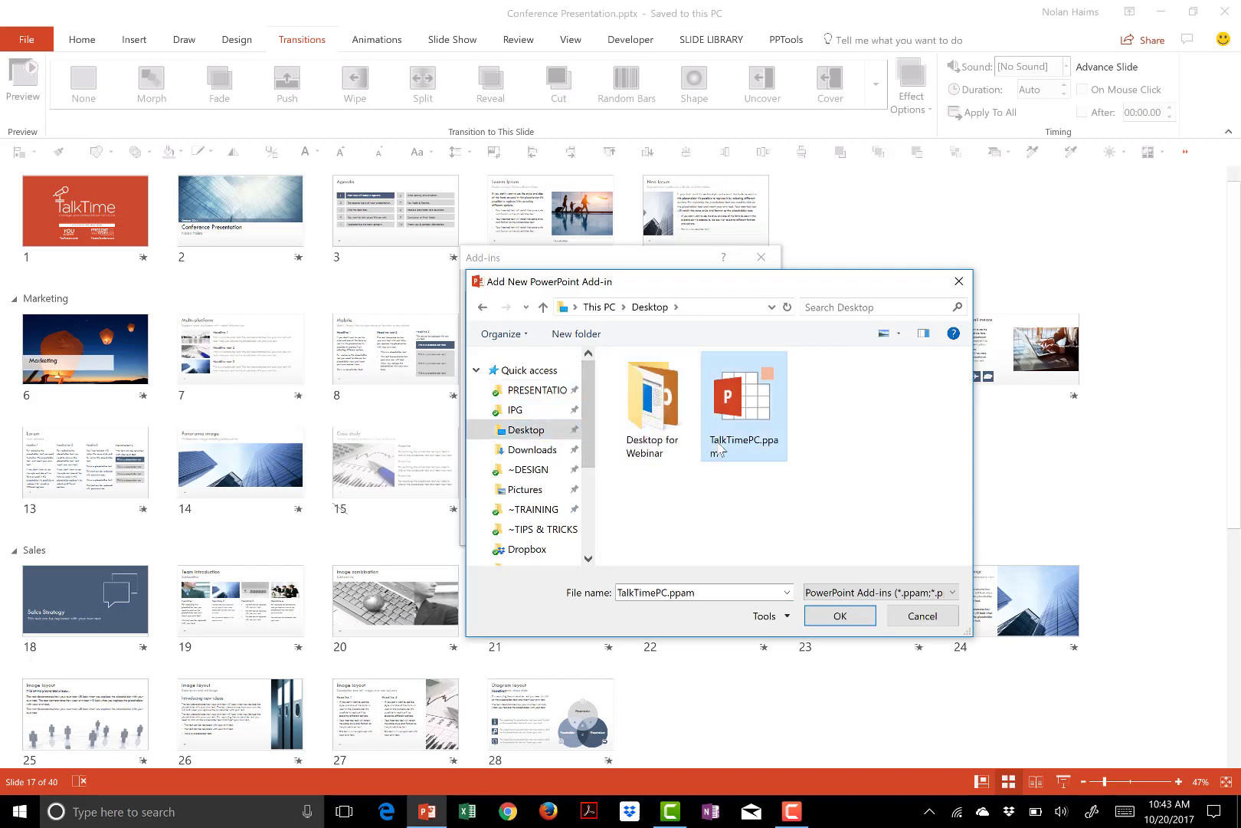
left_click(839, 615)
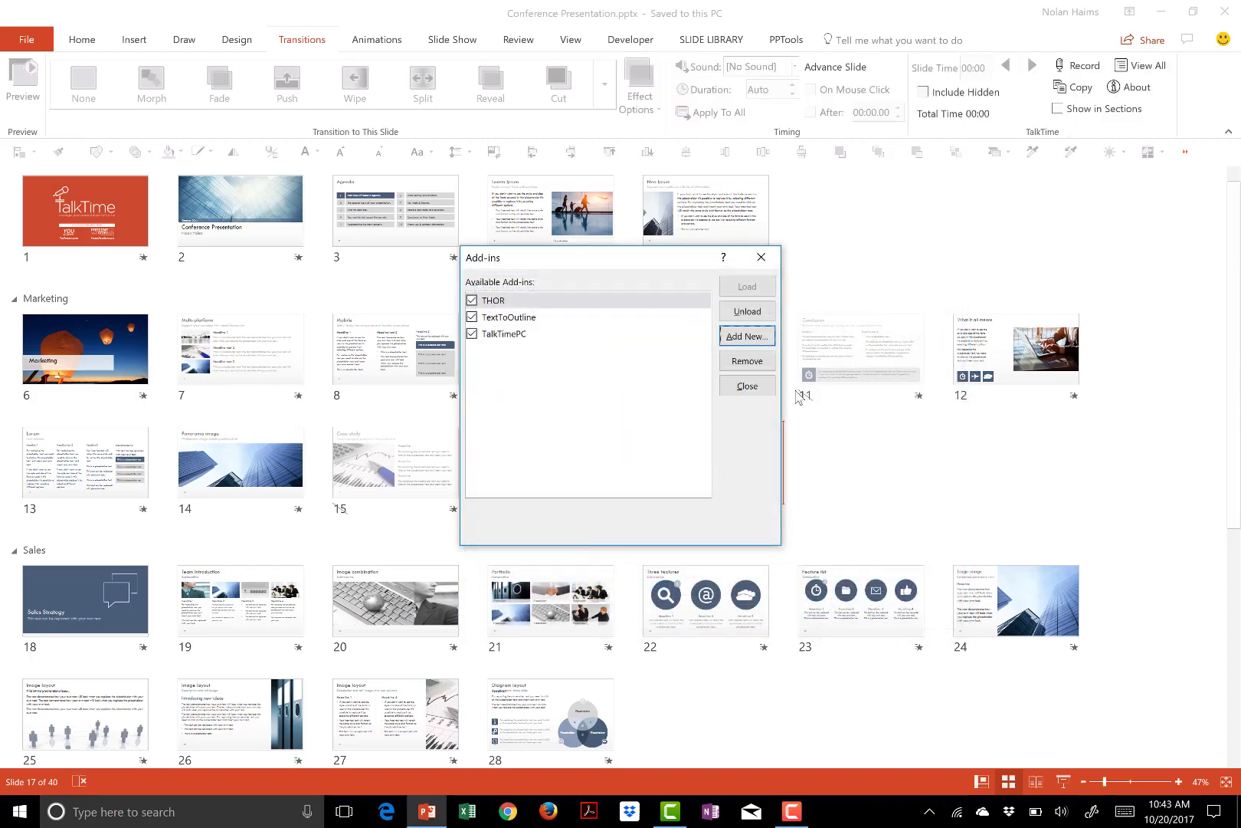
left_click(747, 386)
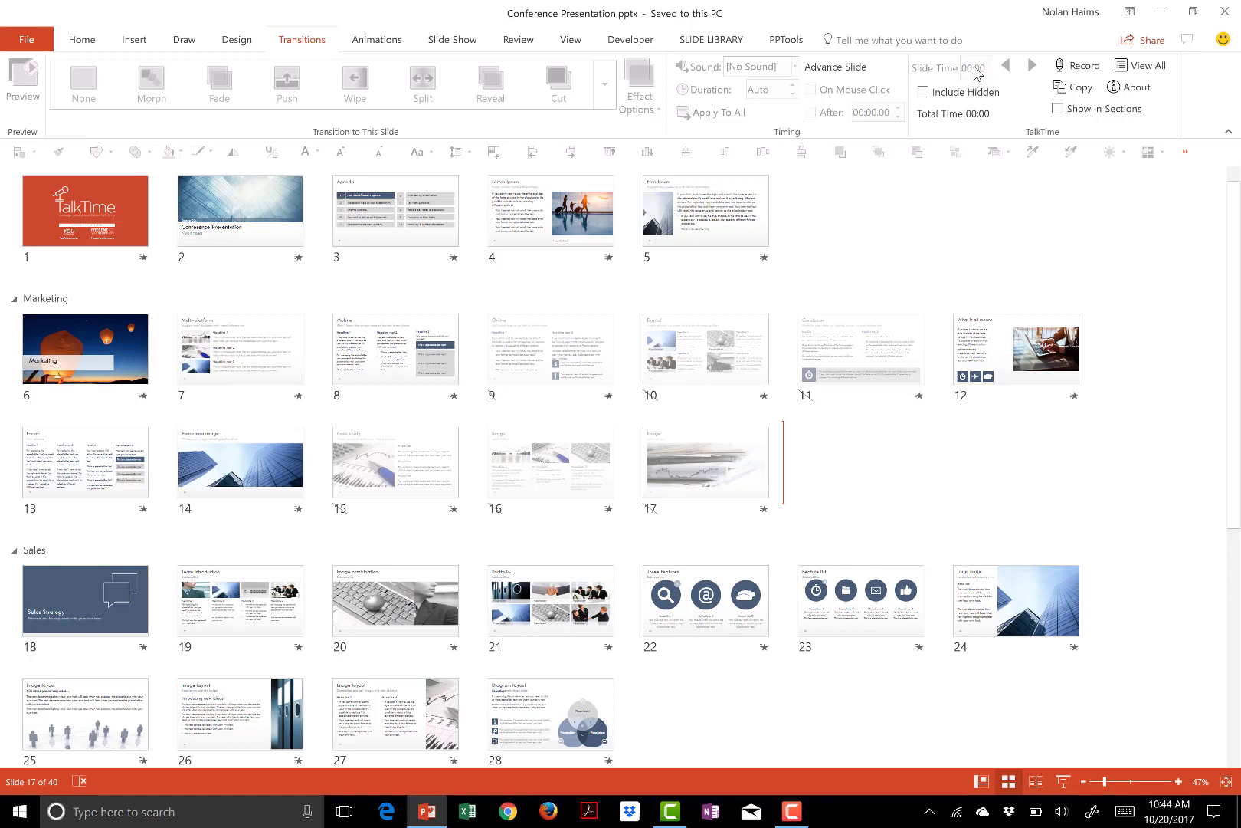
Select slide 2 and its 00:00 TalkTime Slide Time value
left_click(236, 234)
left_click(984, 70)
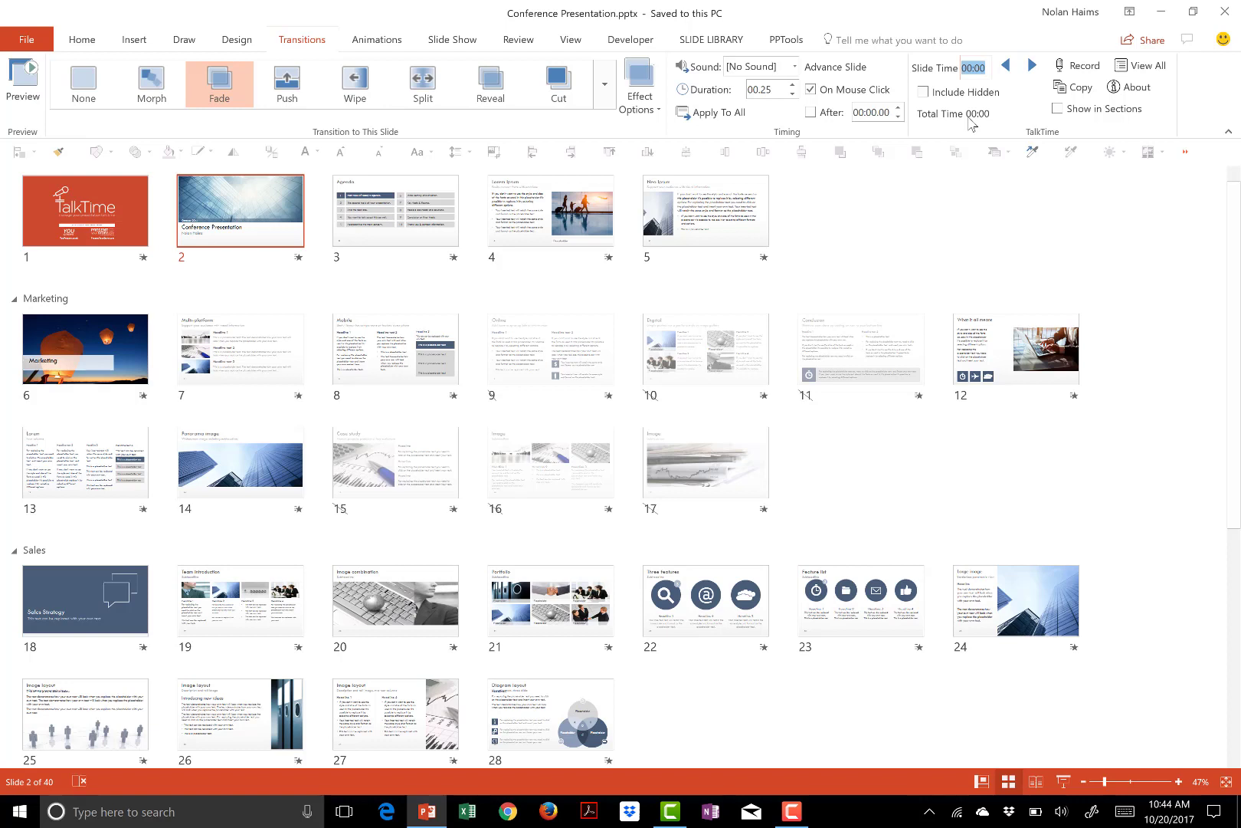
Try the TalkTime arrows on slide 2, then enter 00:30 as its slide time
left_click(1032, 67)
left_click(1032, 67)
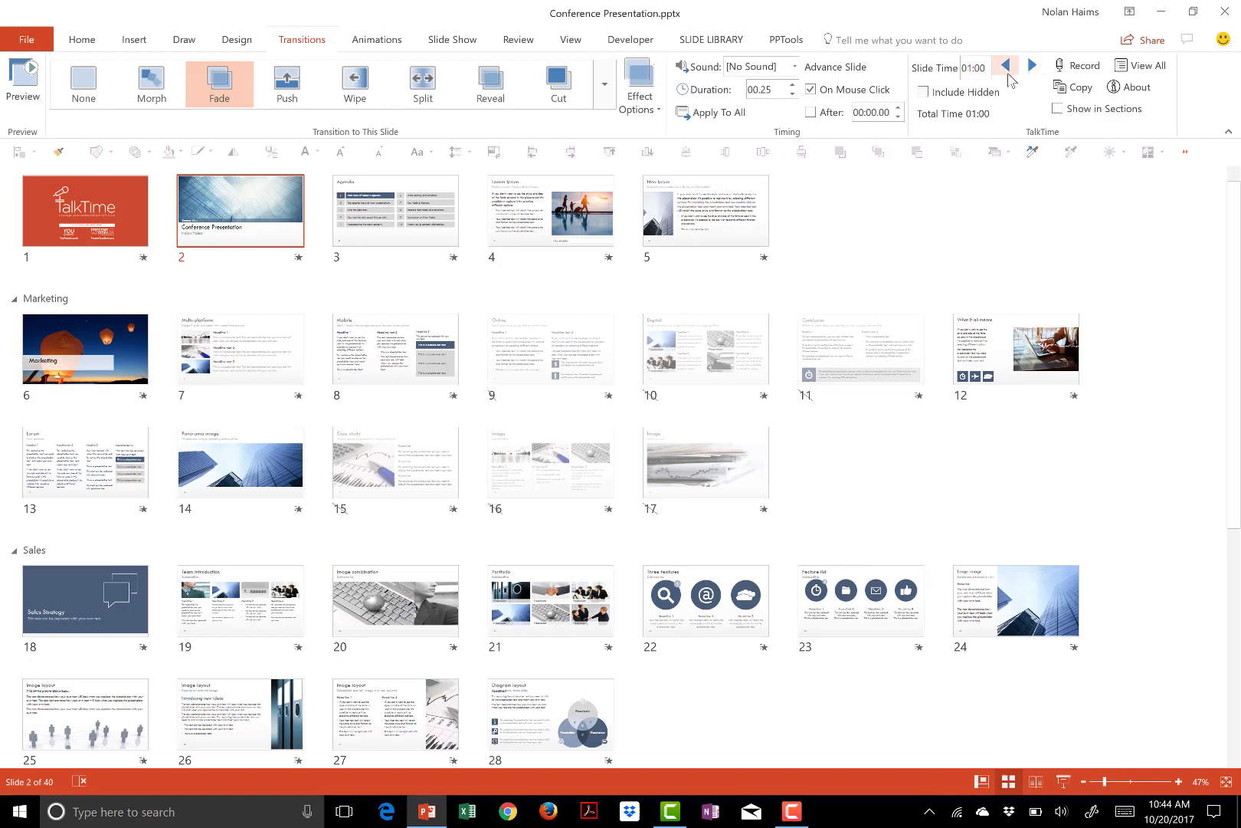
left_click(1007, 66)
double_click(1033, 67)
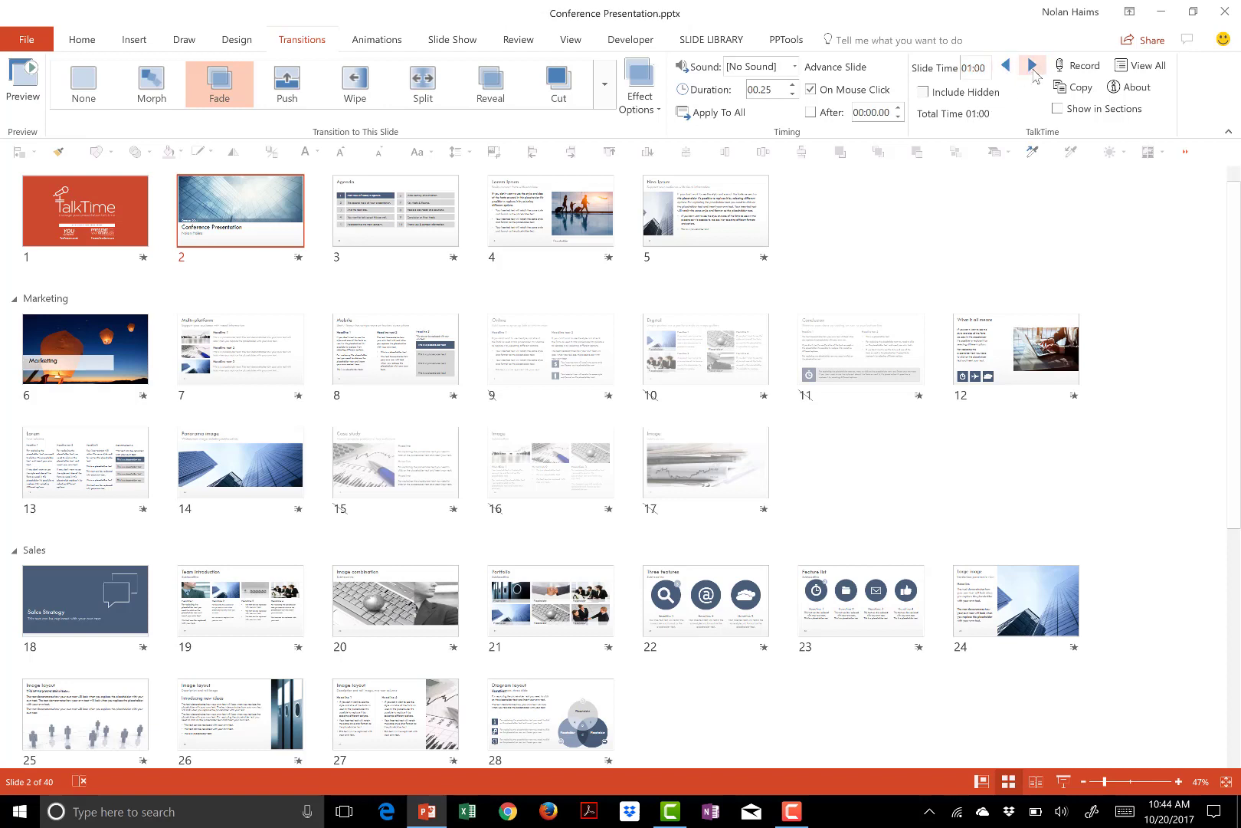
left_click(1032, 67)
left_click(1033, 67)
left_click(1033, 69)
left_click(970, 68)
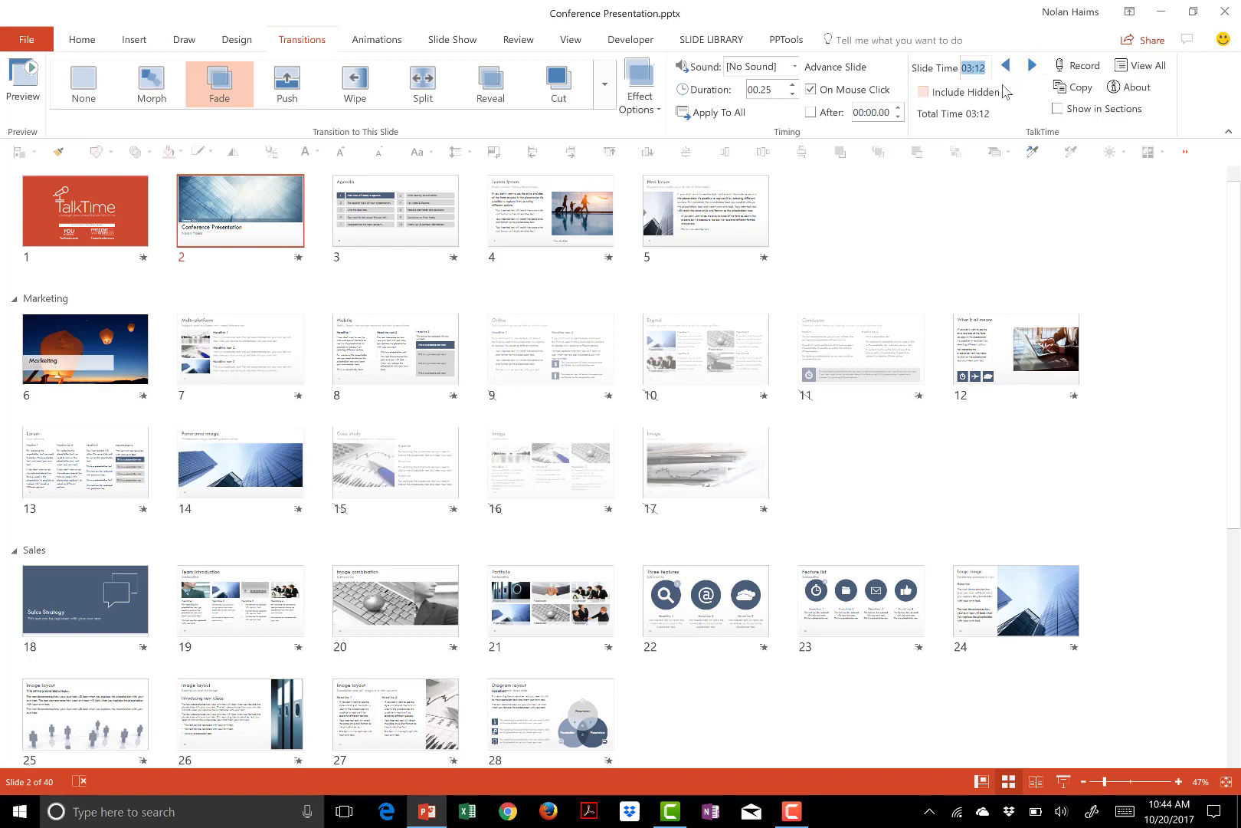
type("00:30")
Select all slides and raise each one's TalkTime to 01:00, totalling 32:00
left_click(756, 212)
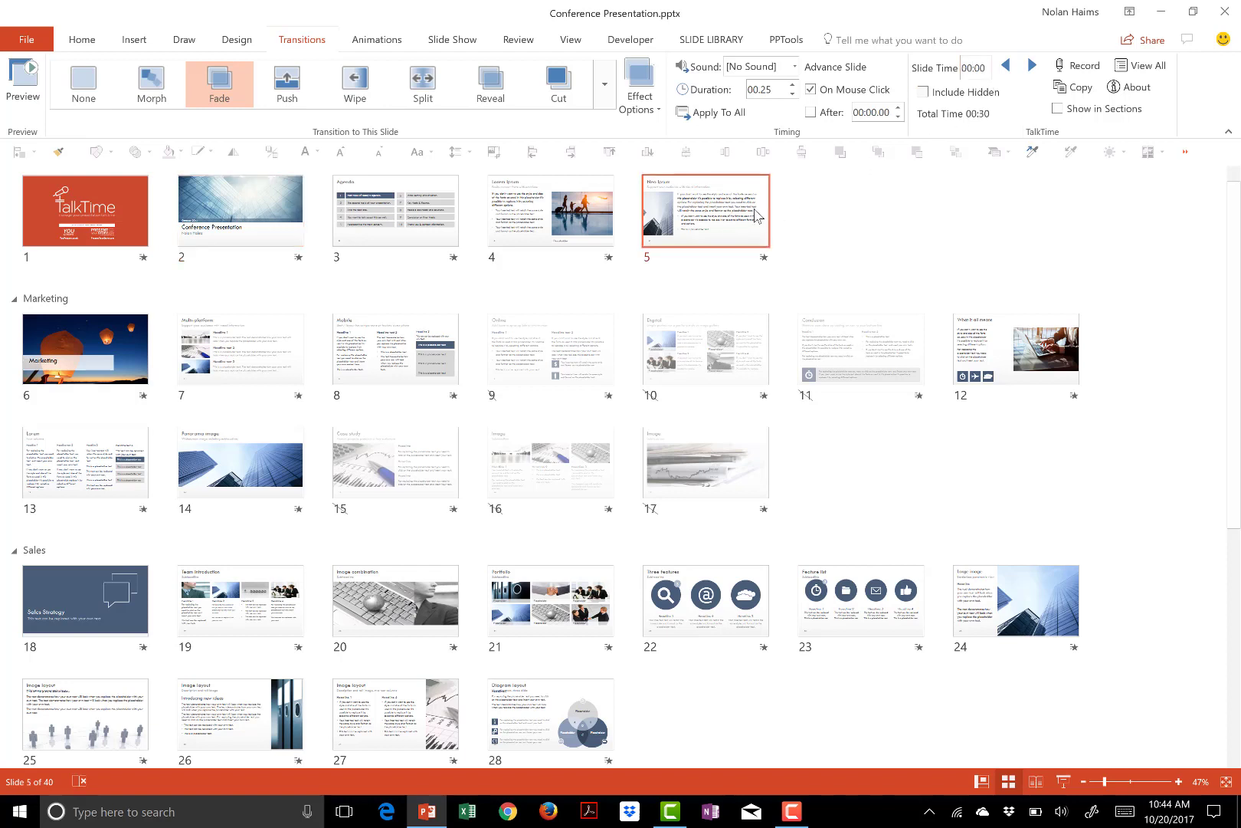
key("ctrl+a")
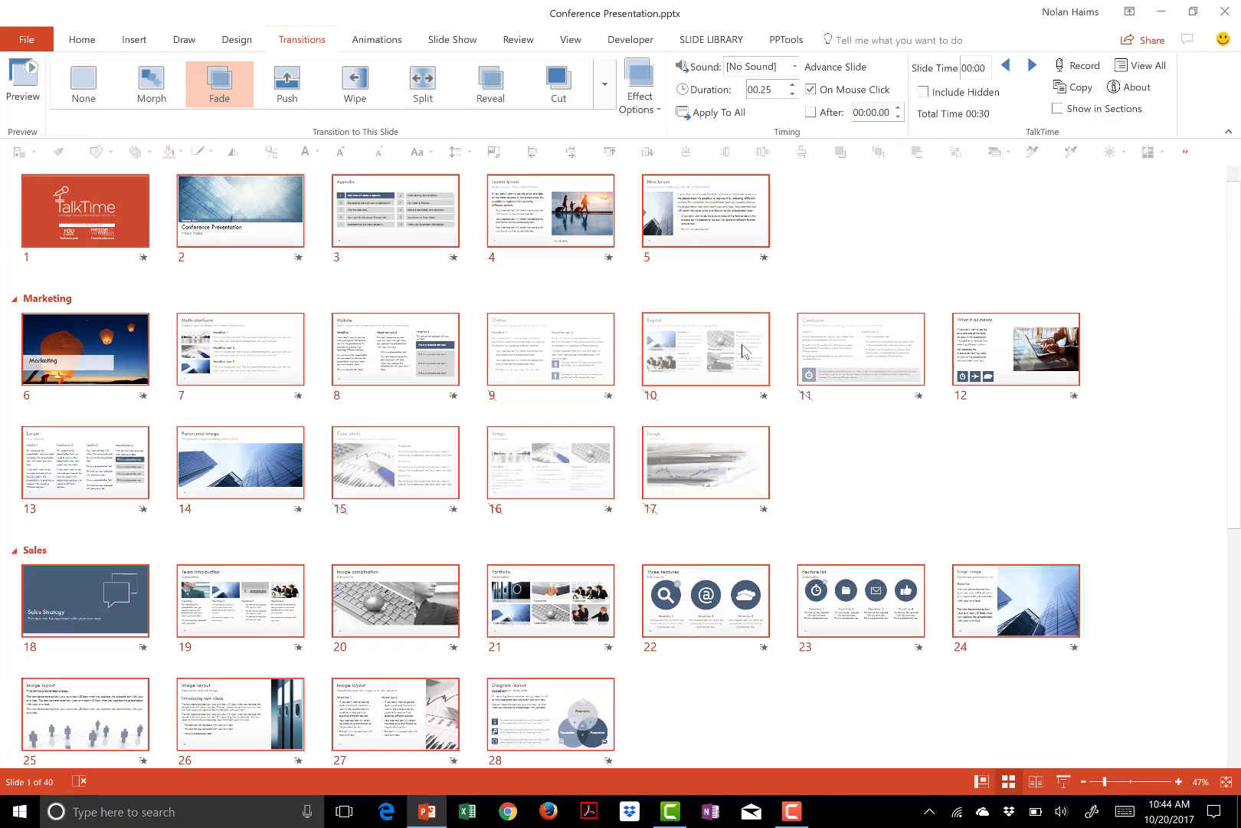
left_click(1033, 67)
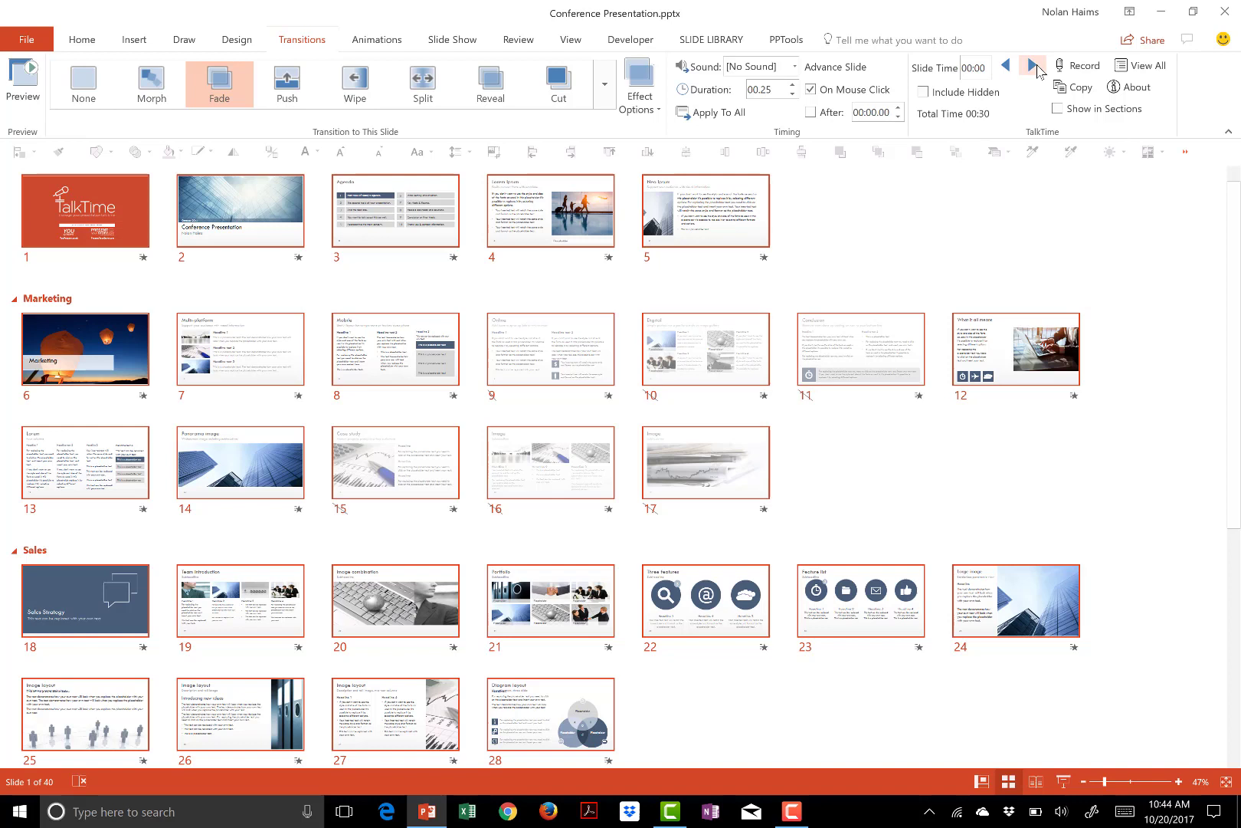
left_click(1034, 68)
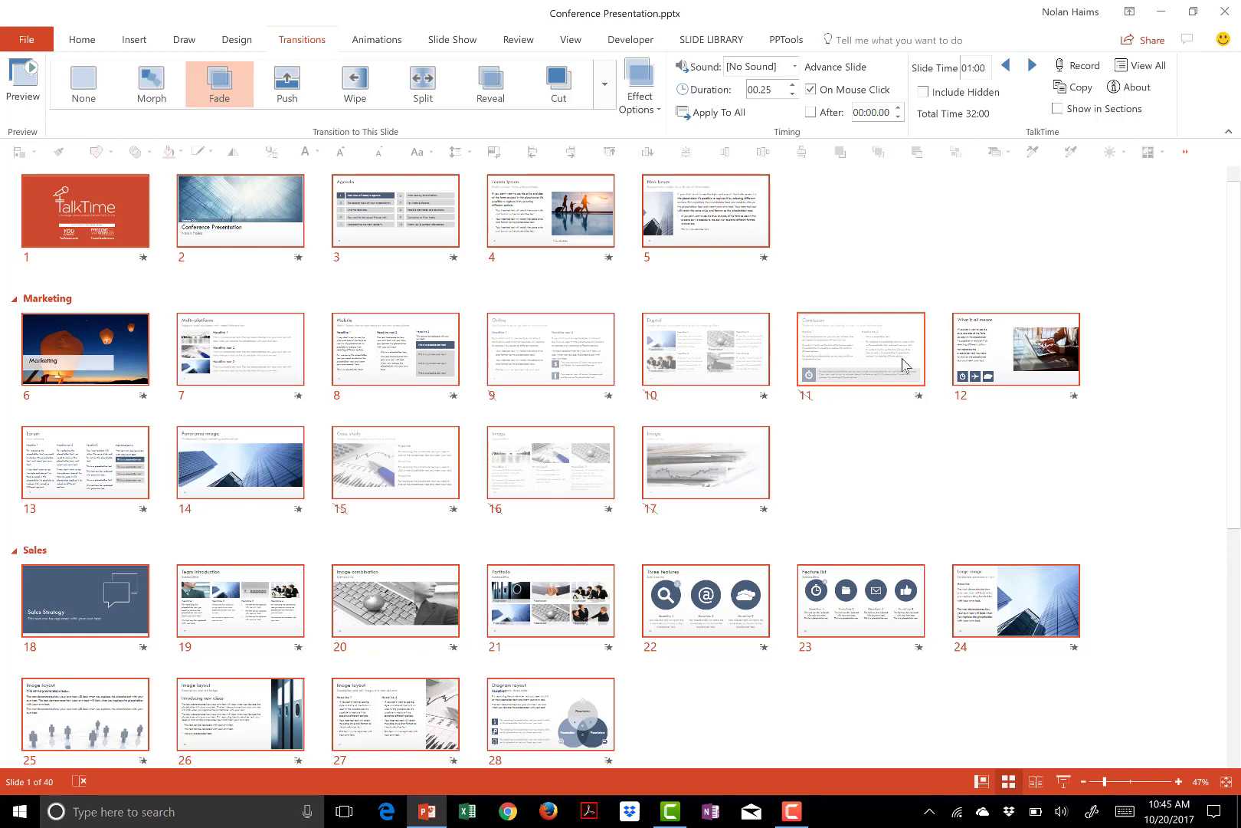
Include hidden slides in the total (40:00), then delete slide 5 and paste it back after slide 4
left_click(926, 93)
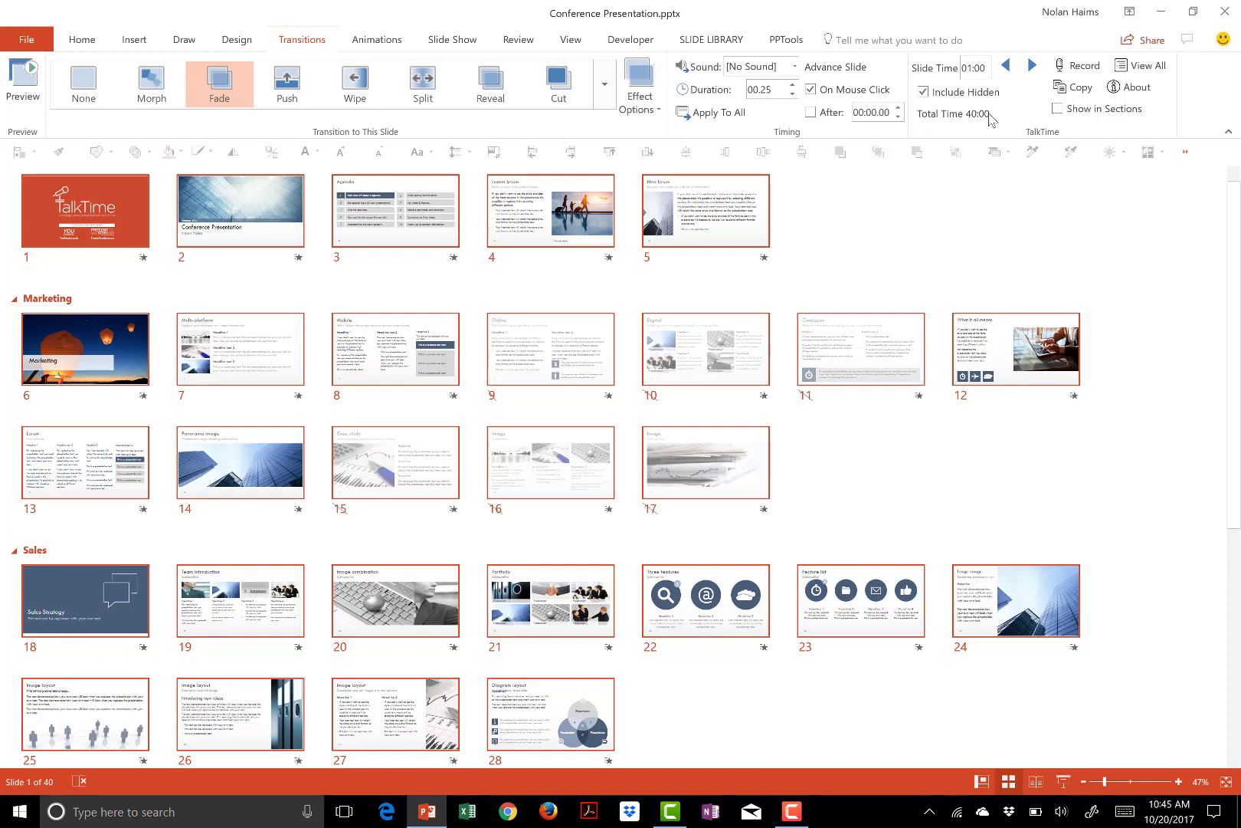
left_click(679, 222)
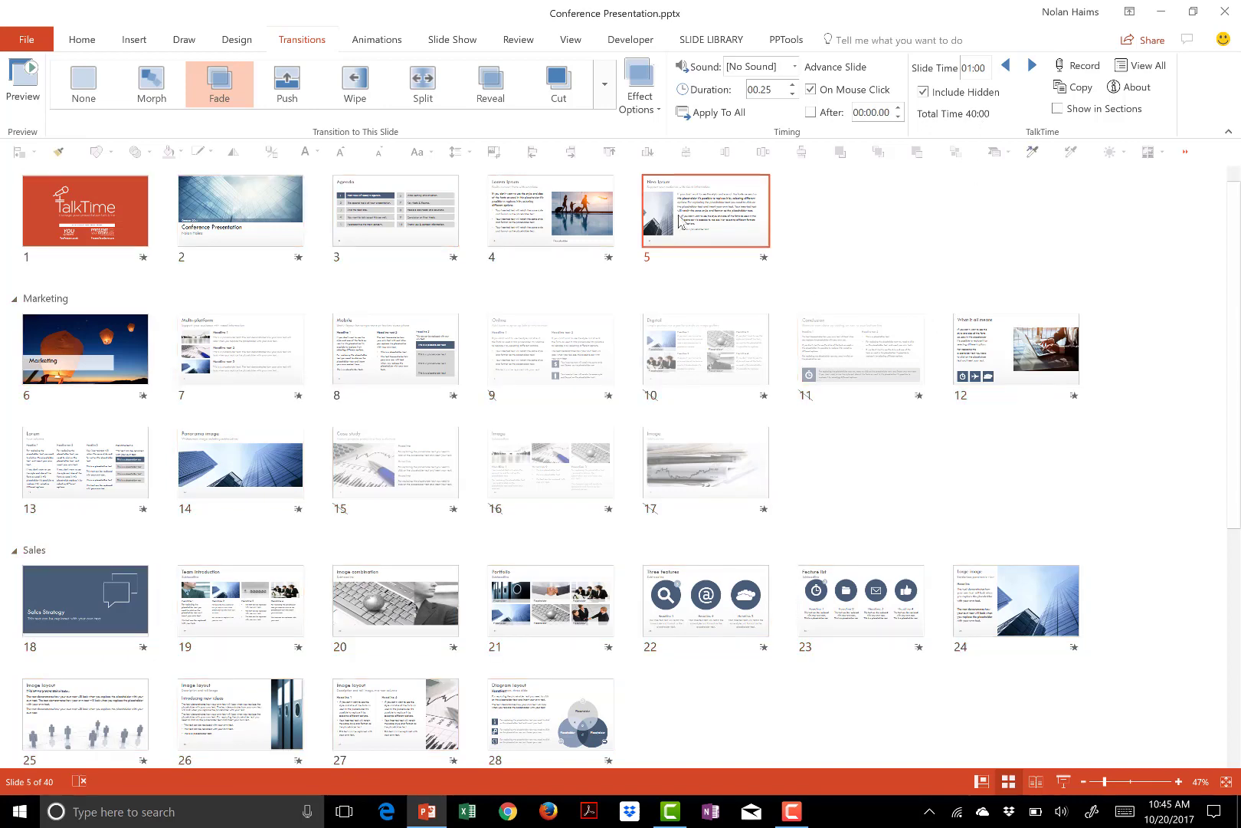
key("Delete")
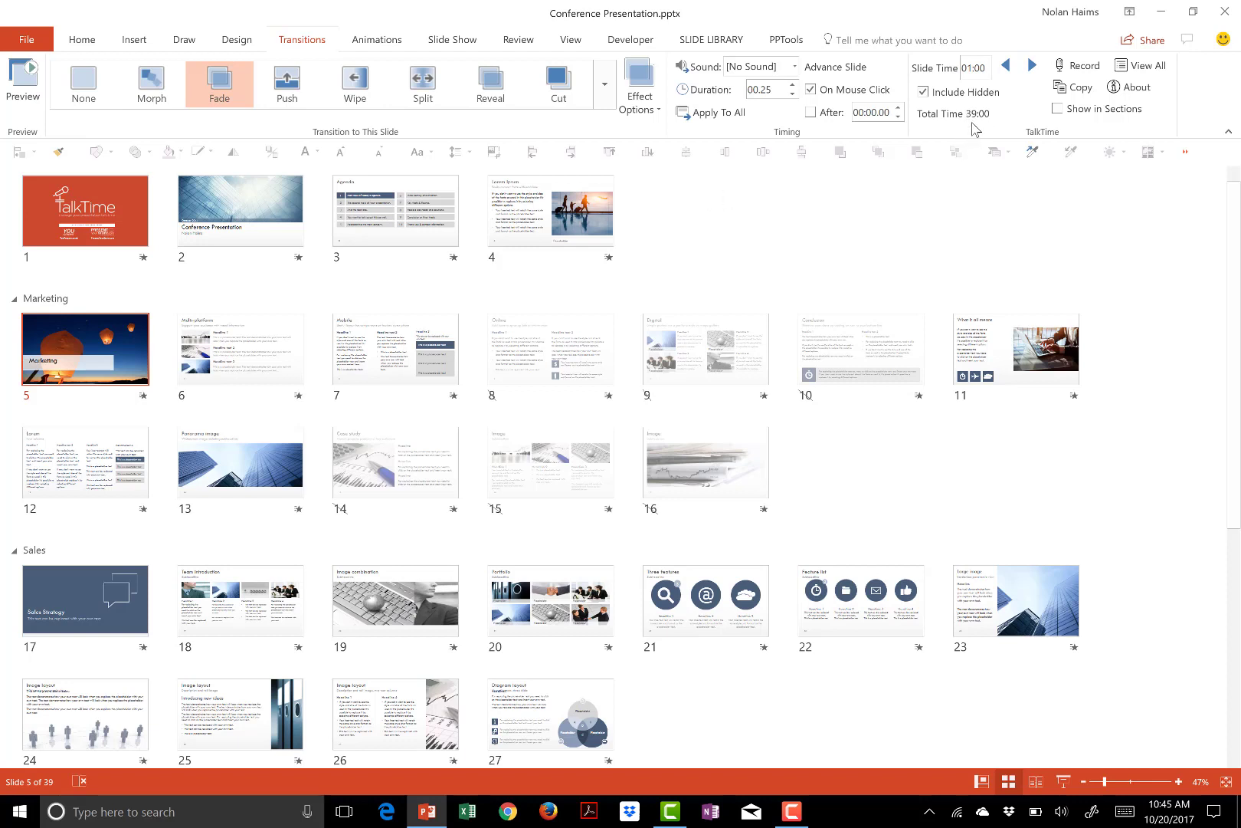
left_click(628, 227)
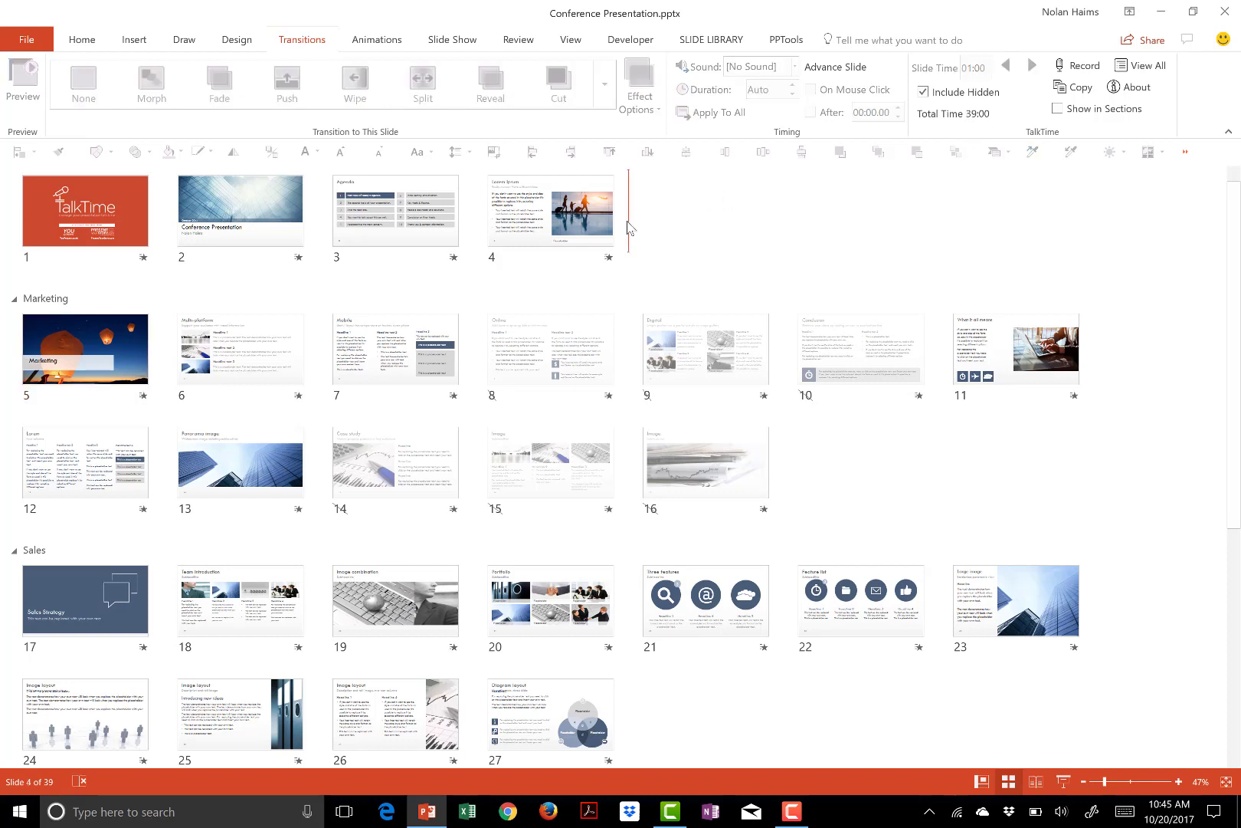
key("ctrl+v")
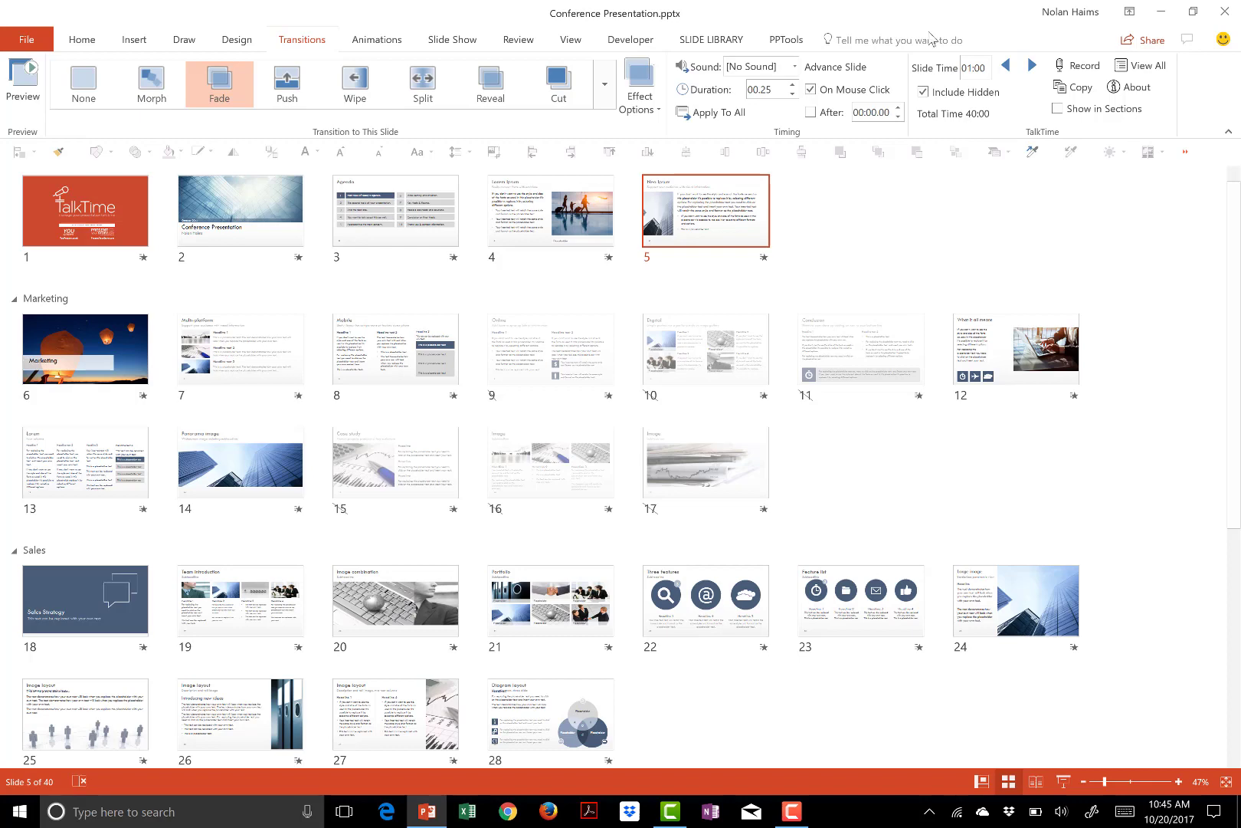
Enable Show in Sections so sections show Introduction 05:00, Marketing 12:00, Sales 11:00
scroll(815, 235, "up", 1)
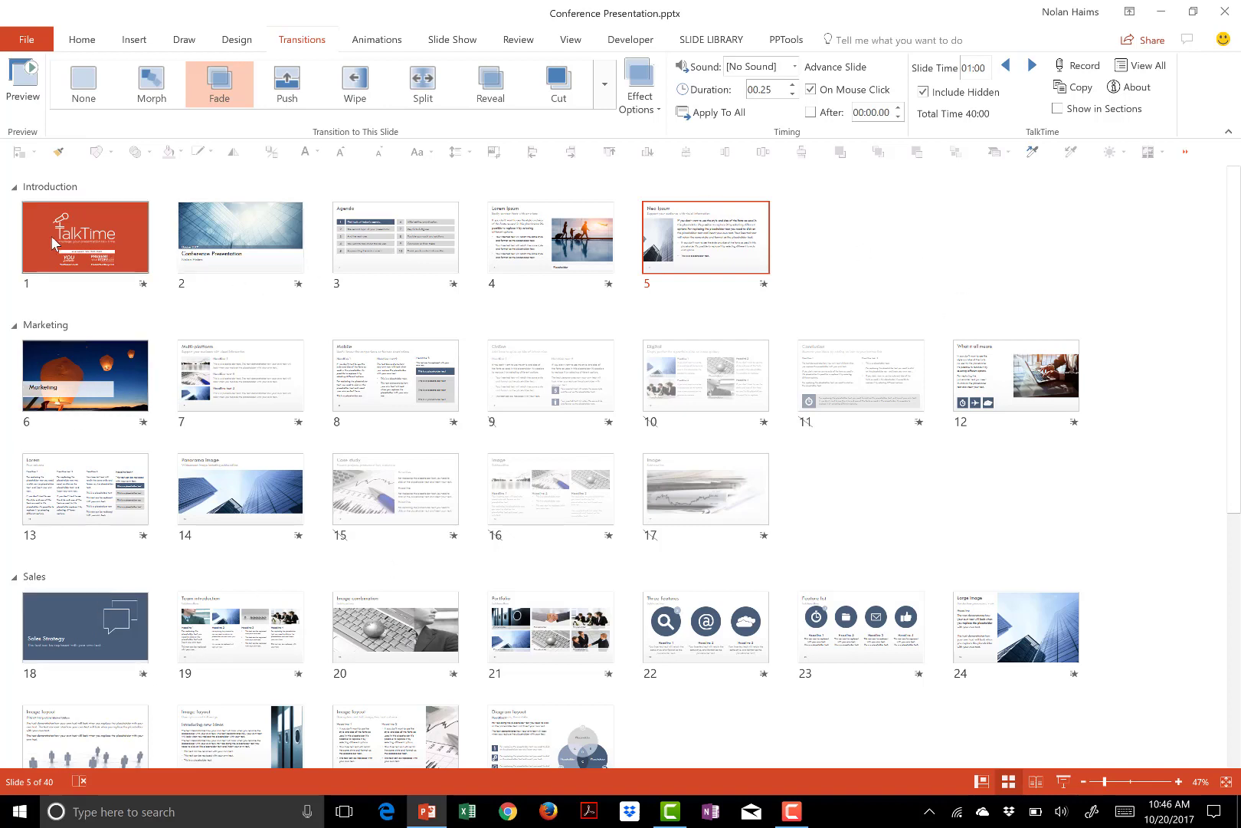
left_click(1101, 116)
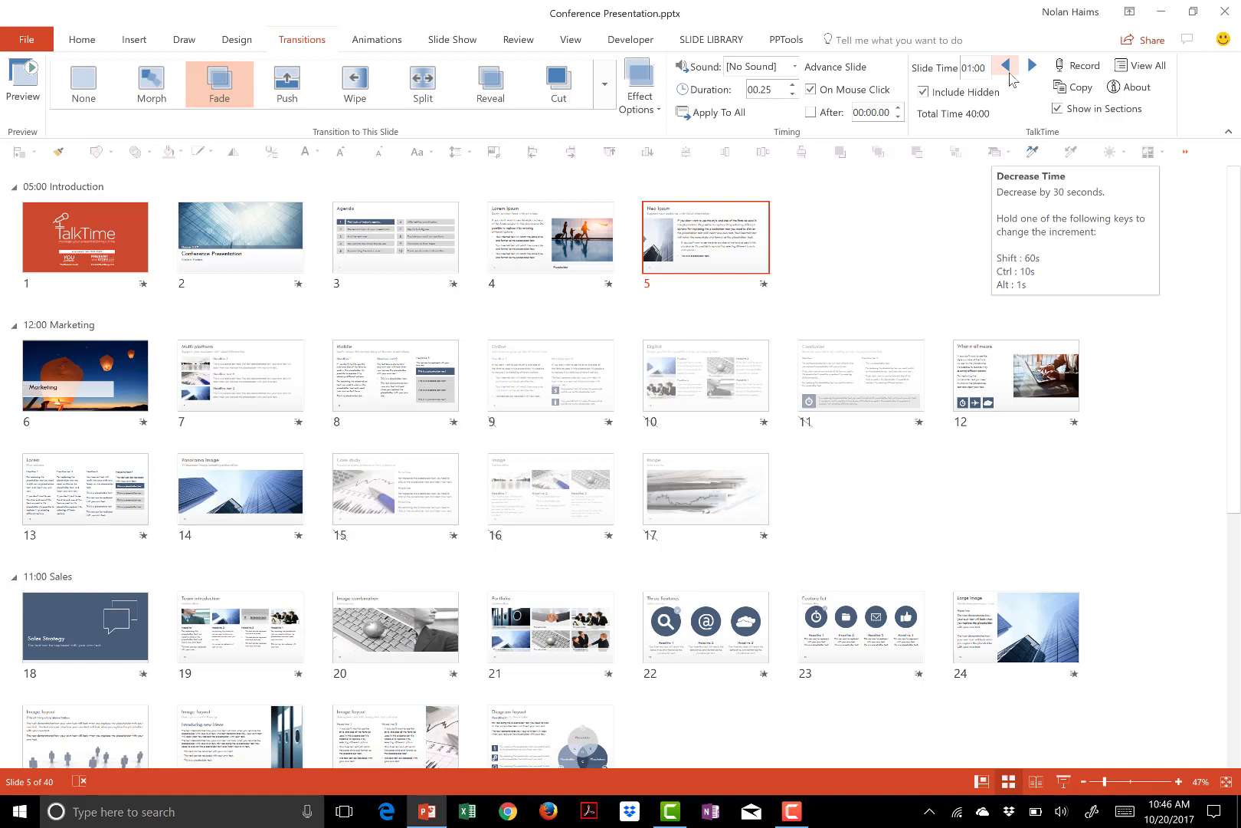
Lower slides 14 and 21 to 00:00 talk time and view the list of all slide times
left_click(805, 247)
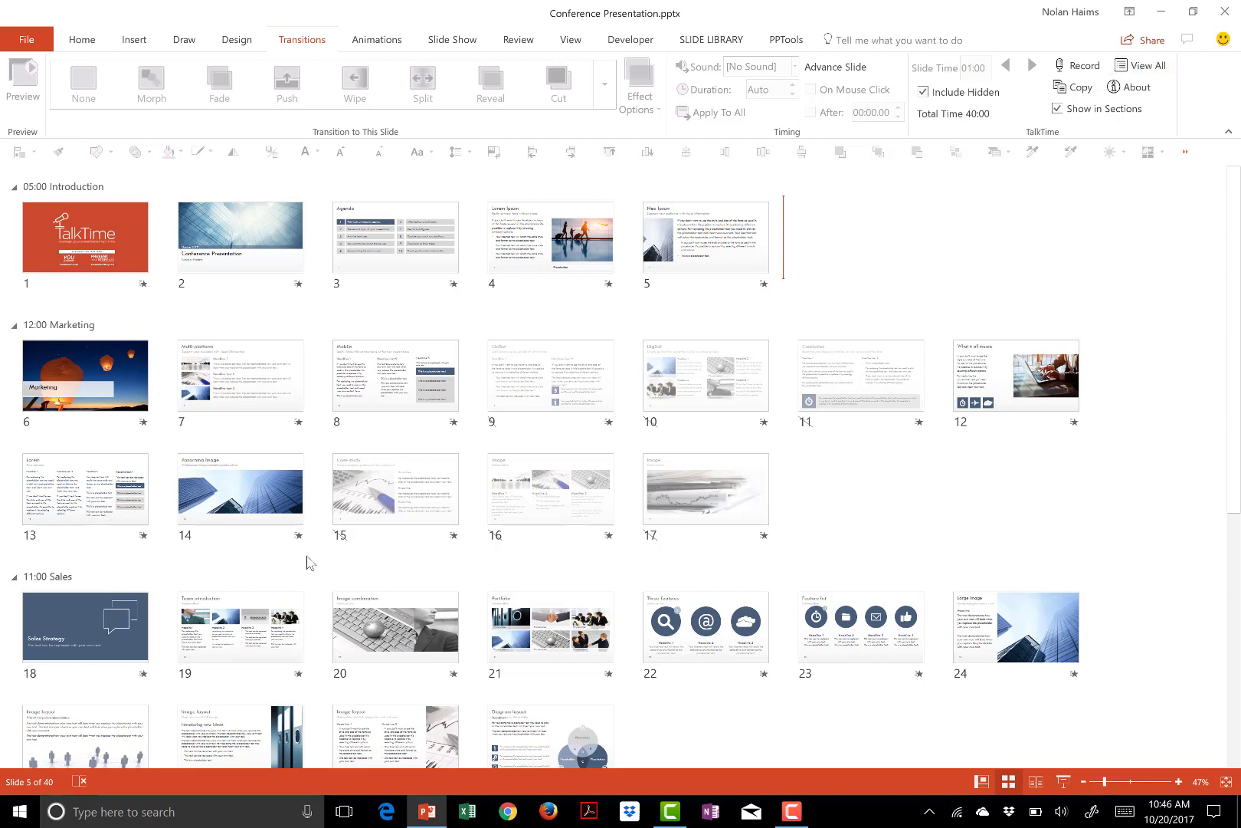
left_click(290, 506)
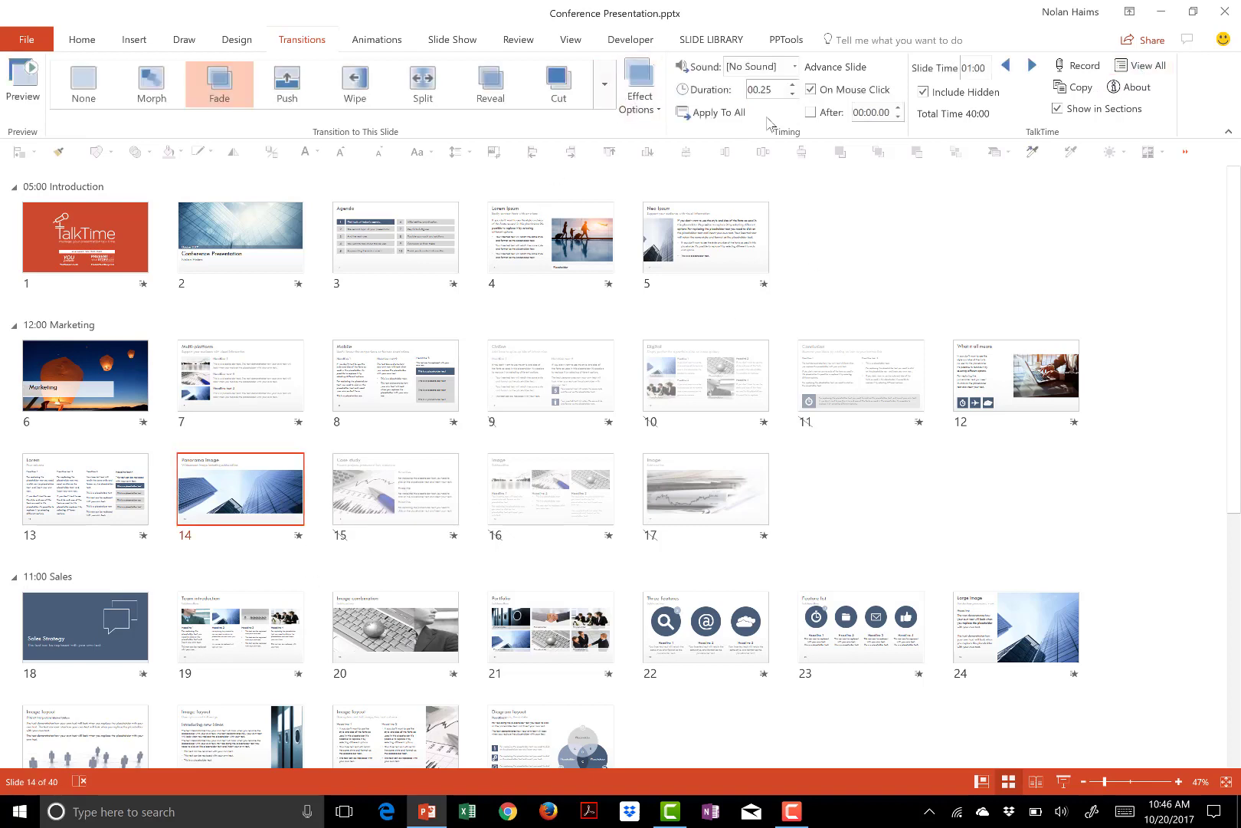
left_click(1007, 65)
left_click(552, 624)
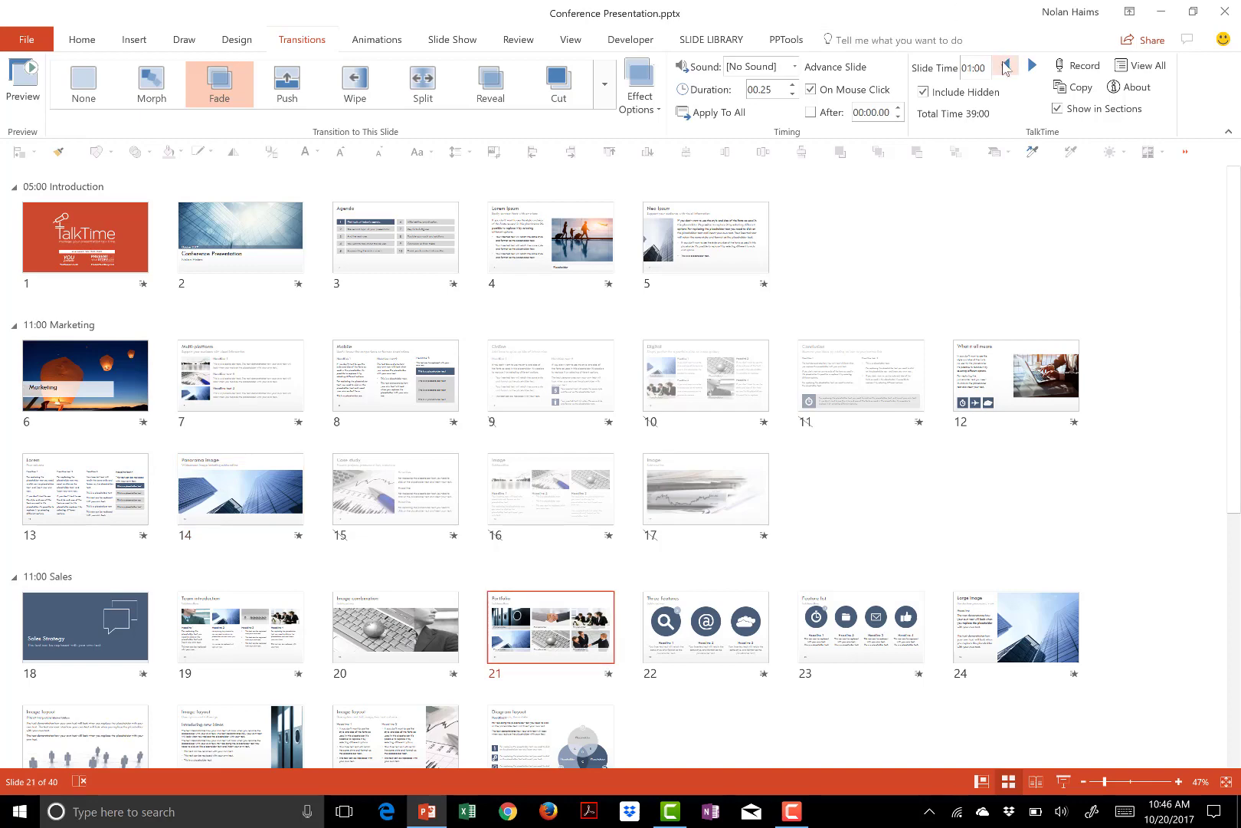
left_click(1006, 66)
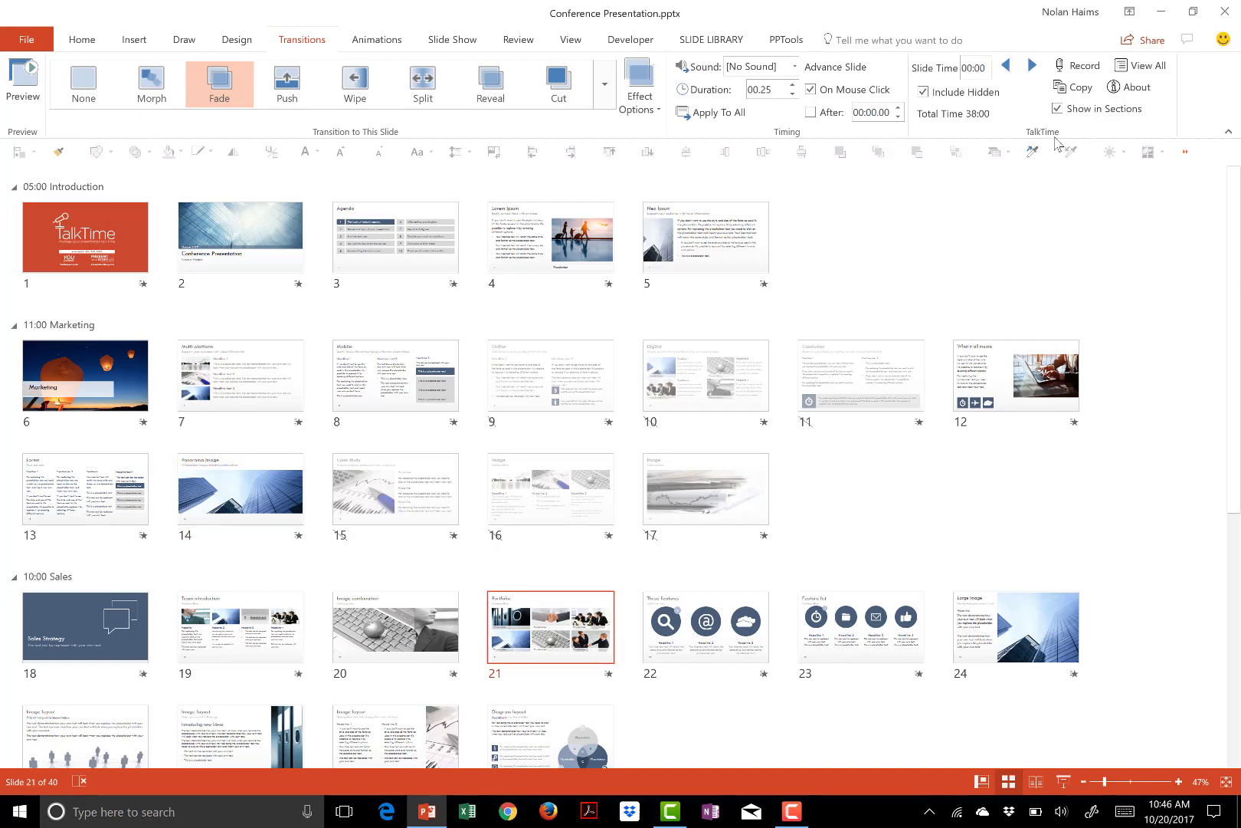
left_click(1155, 71)
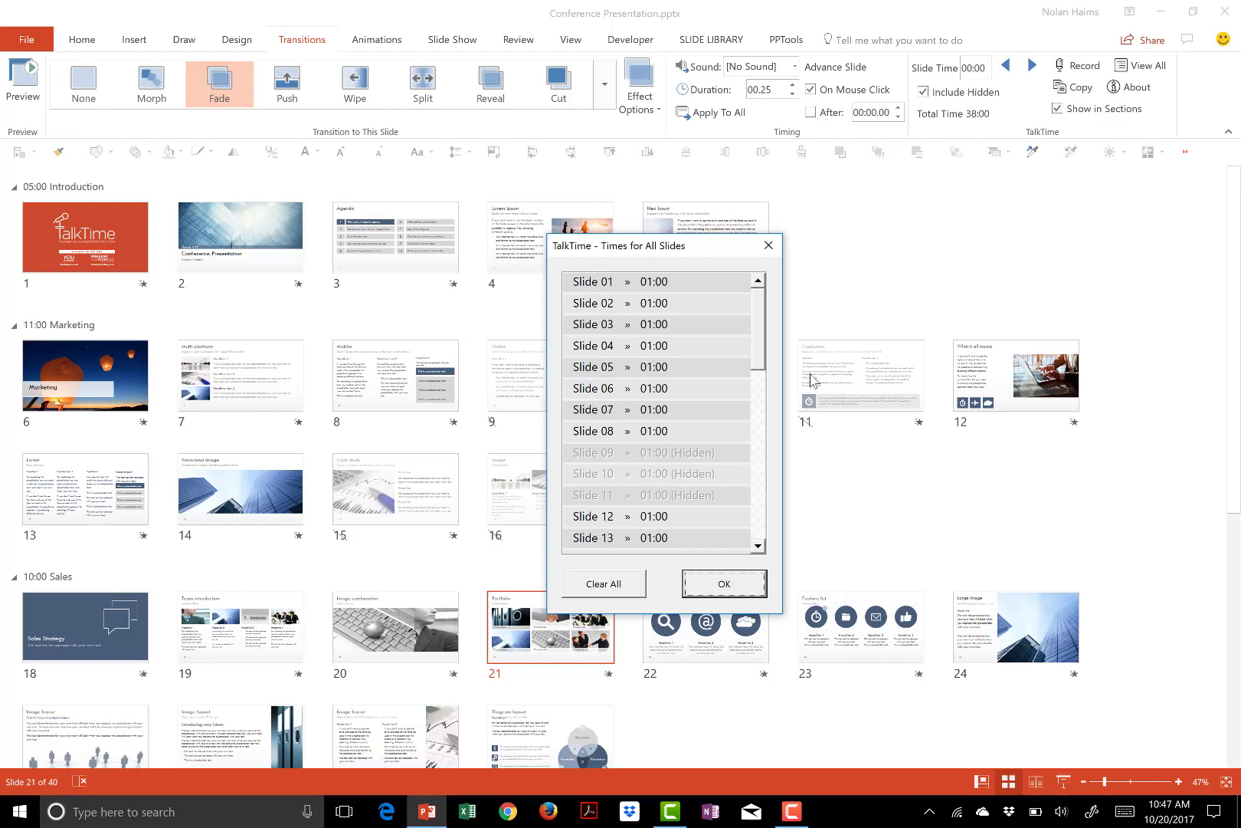
left_click_drag(765, 338, 749, 391)
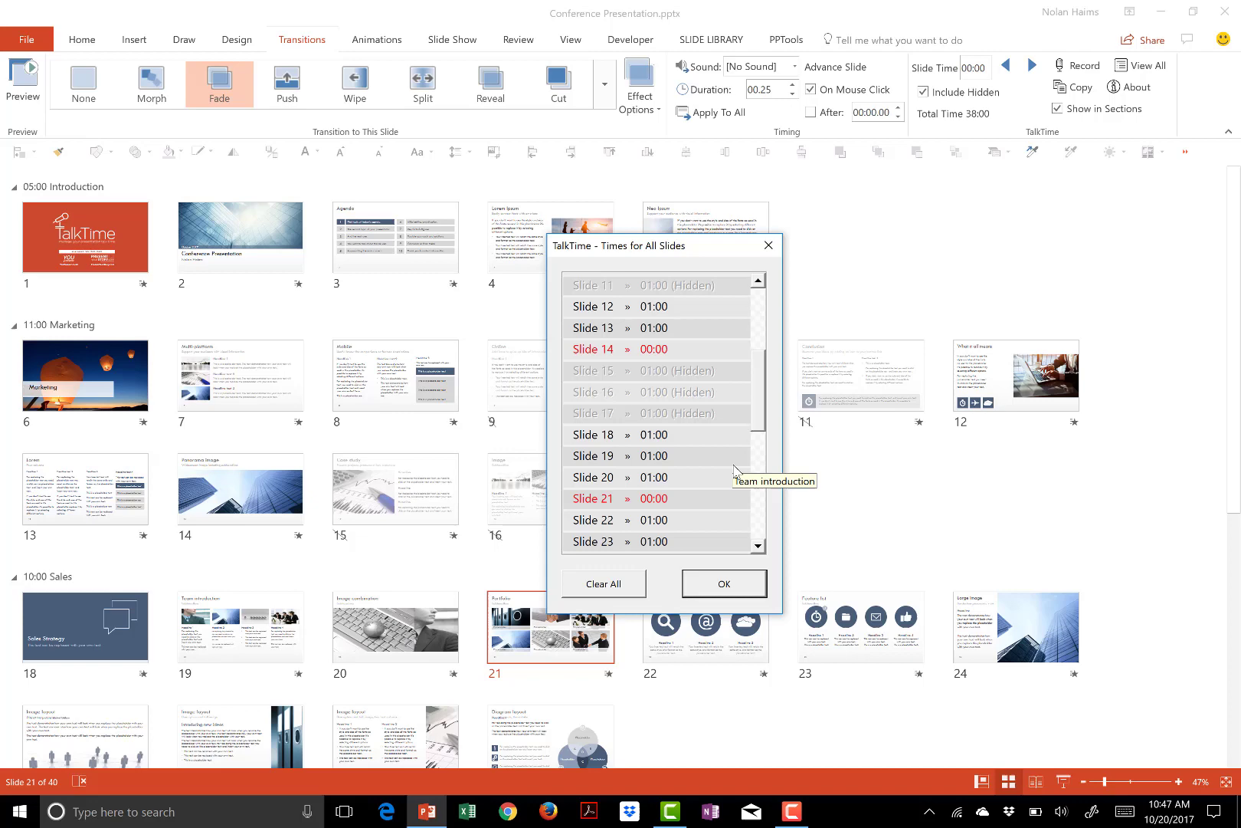
Clear every slide's talk time to 00:00, close the timing list, and select all slides
left_click(589, 590)
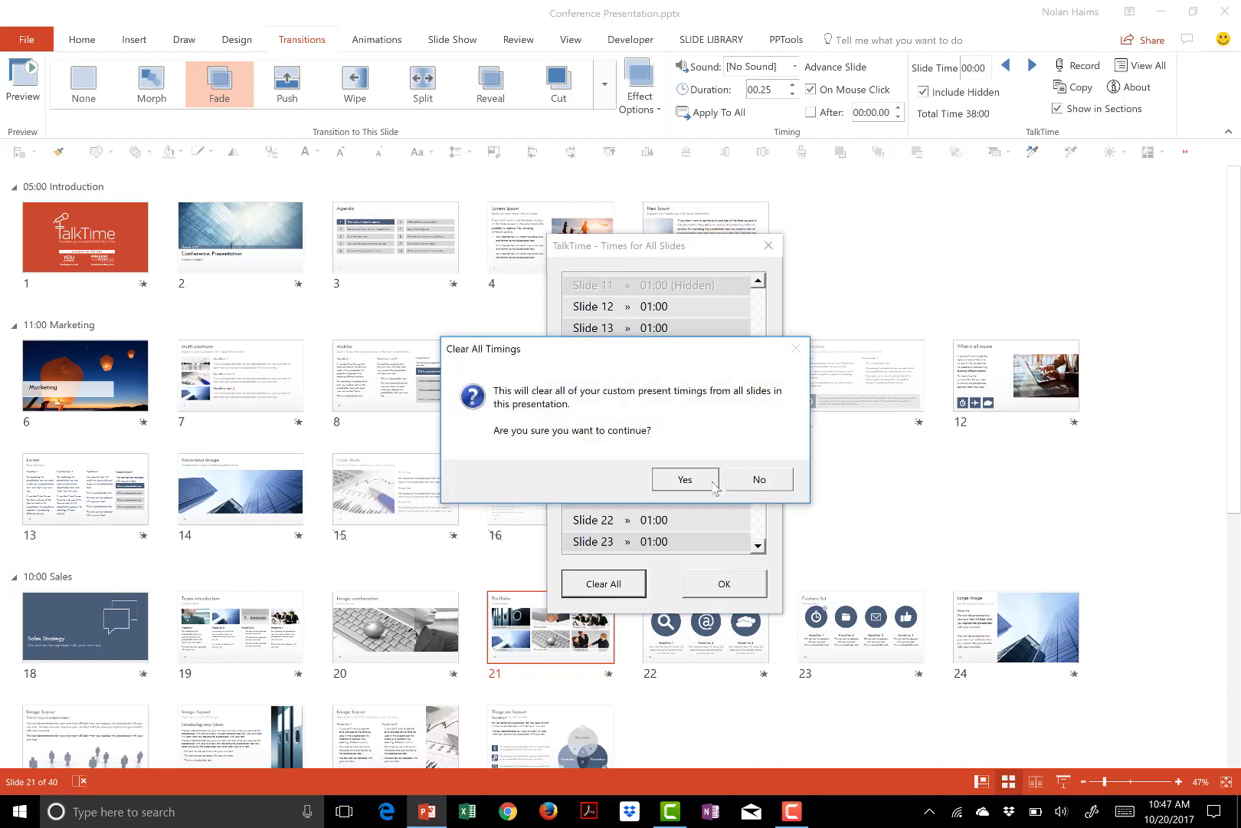
left_click(689, 481)
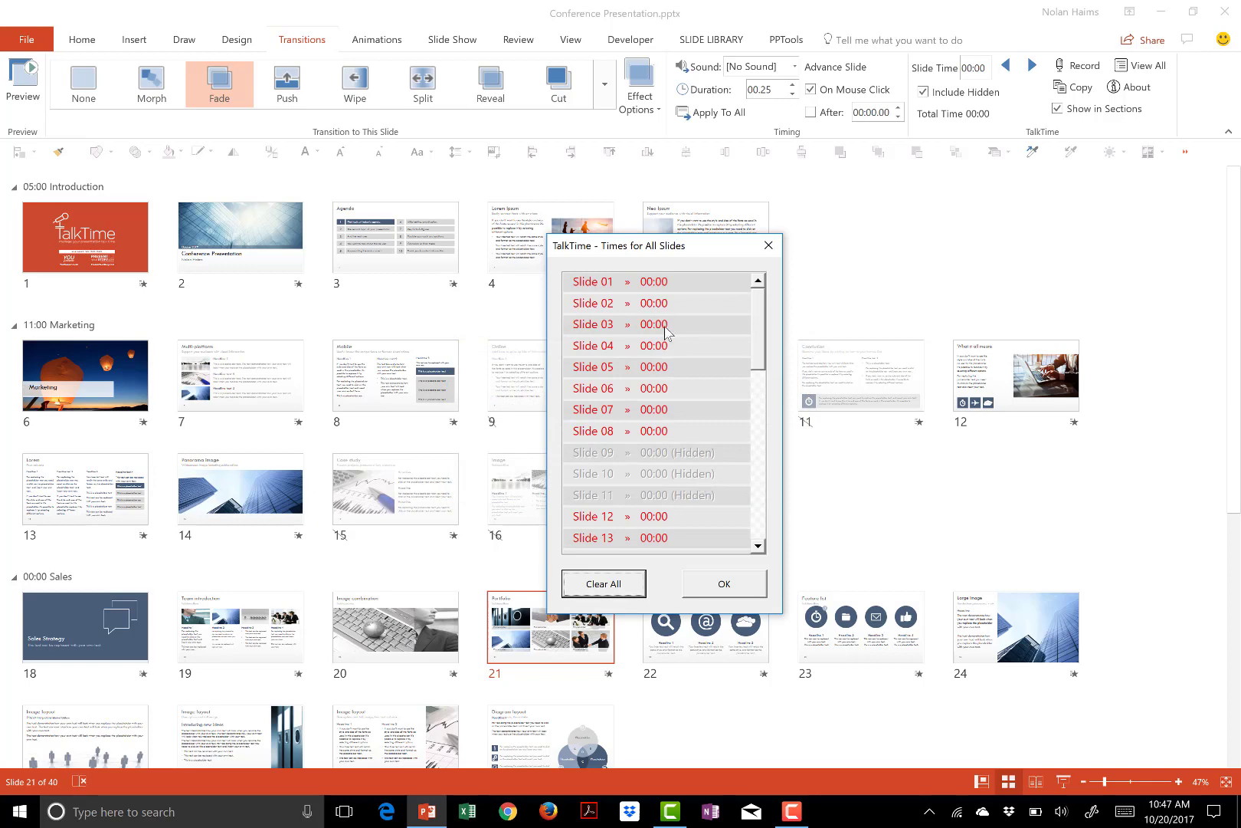
scroll(752, 330, "down", 2)
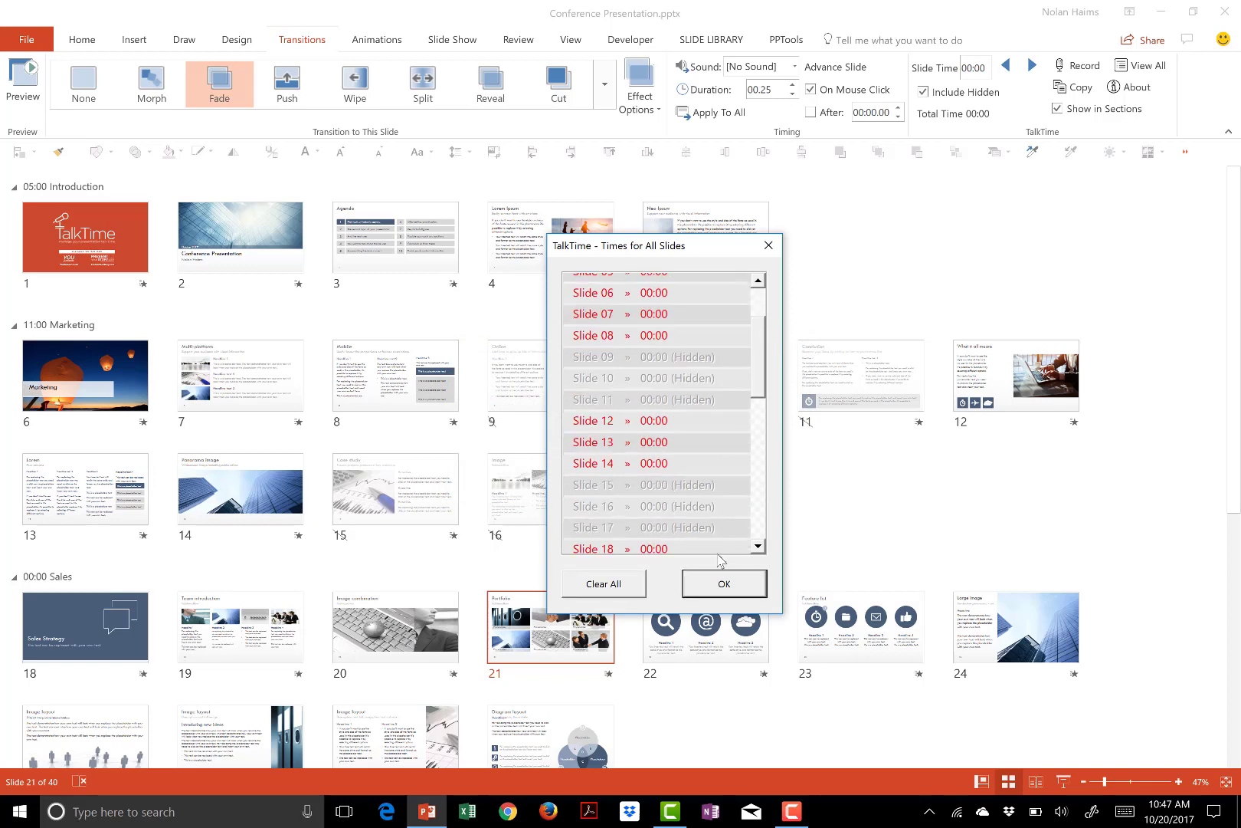
left_click(724, 584)
left_click(693, 381)
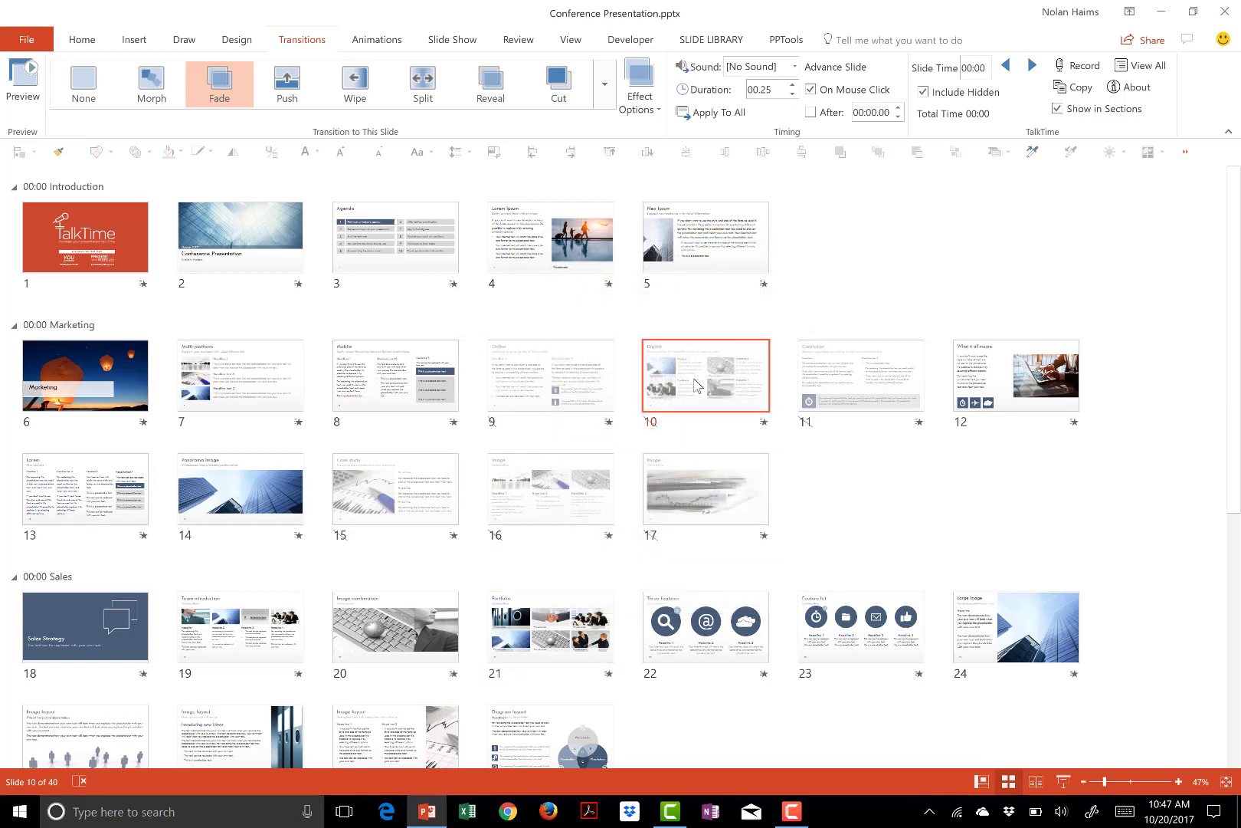
key("ctrl+a")
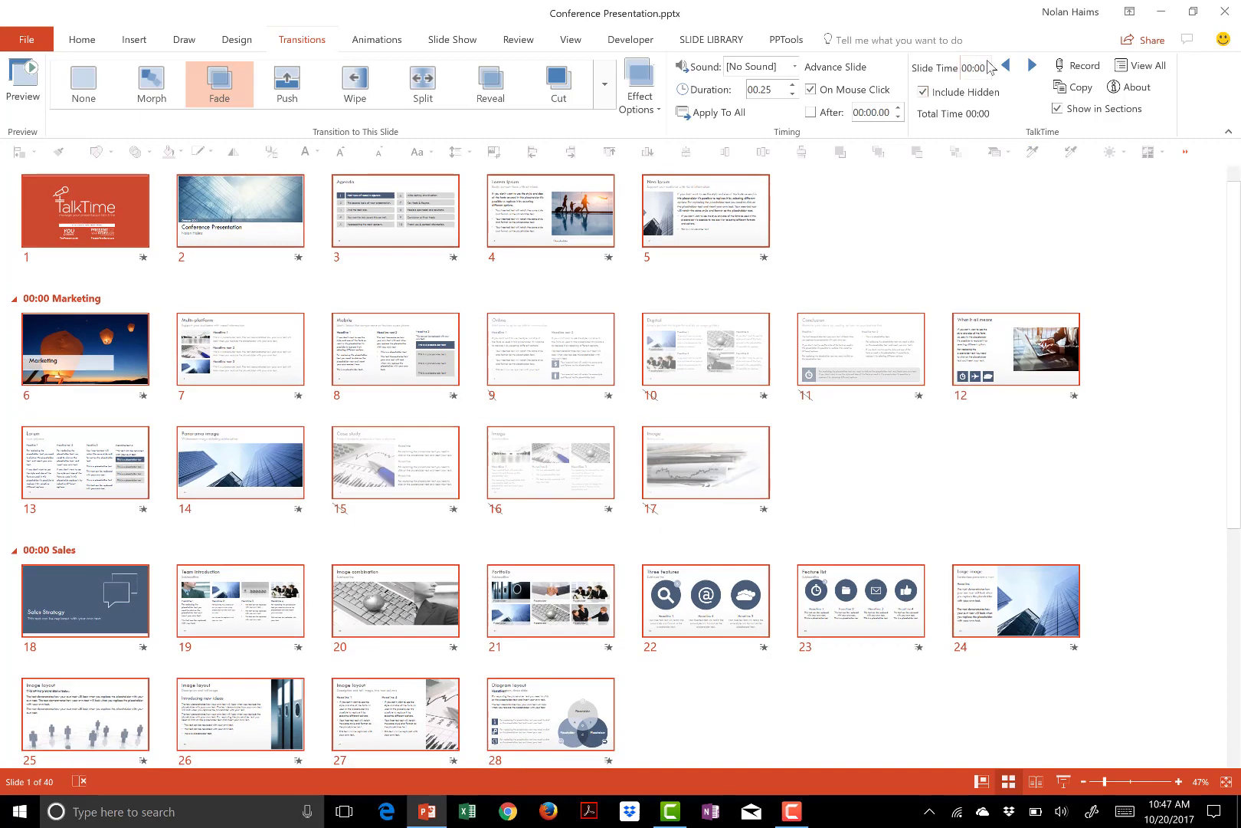
left_click(813, 215)
scroll(813, 219, "up", 1)
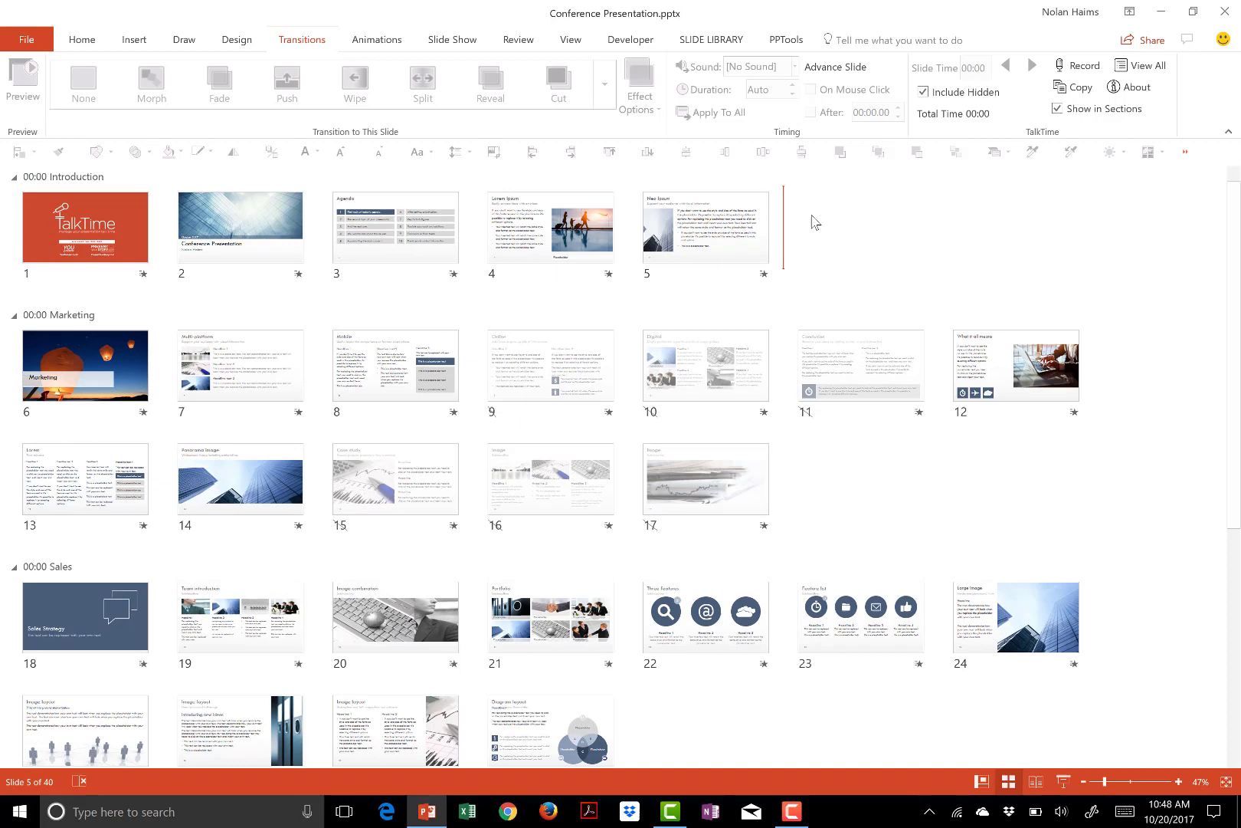
left_click(732, 250)
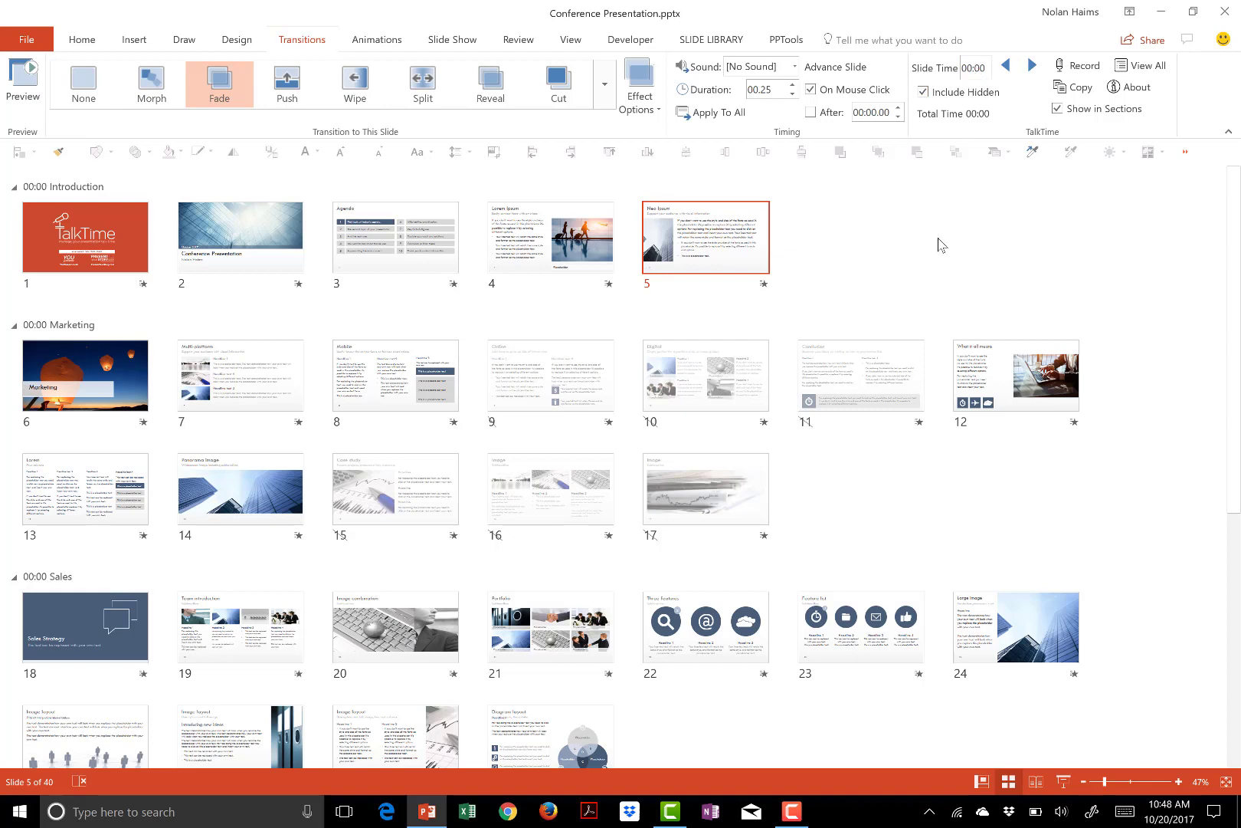
left_click(822, 238)
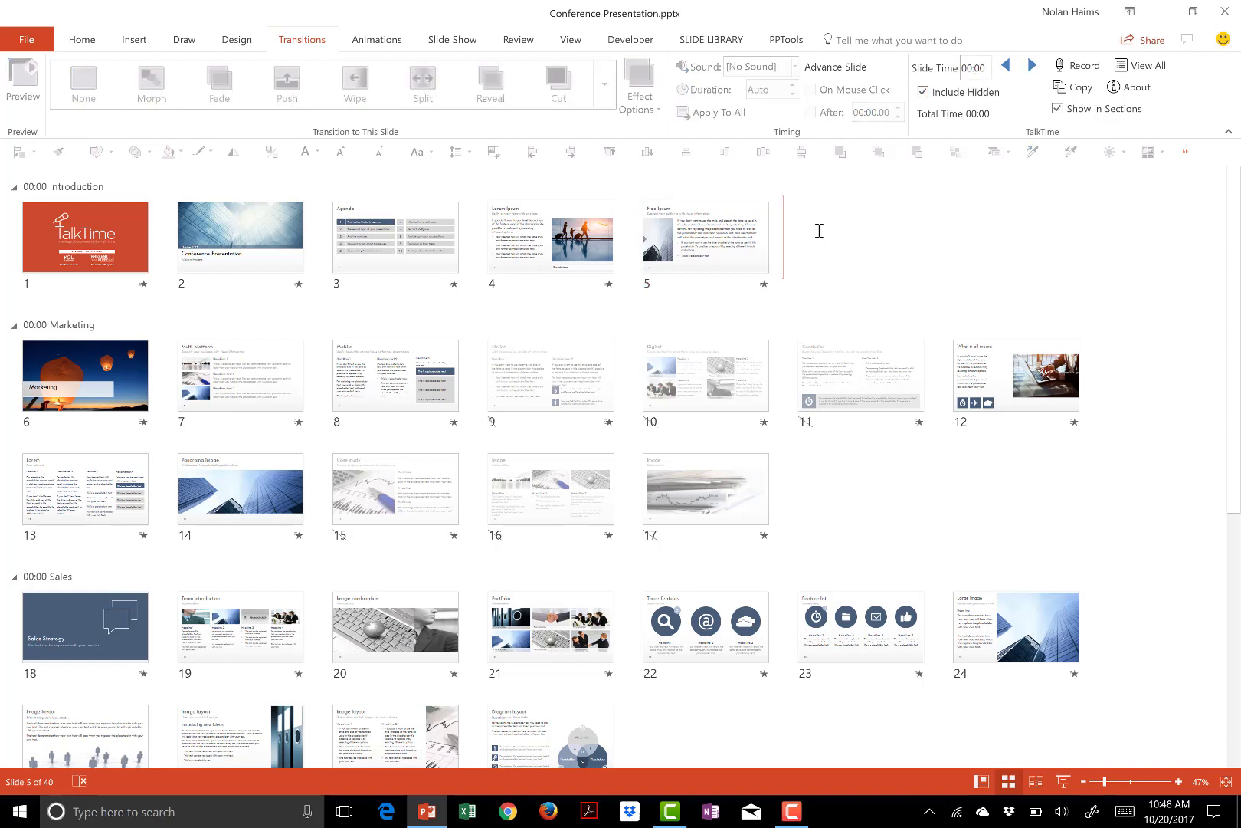
left_click(1059, 88)
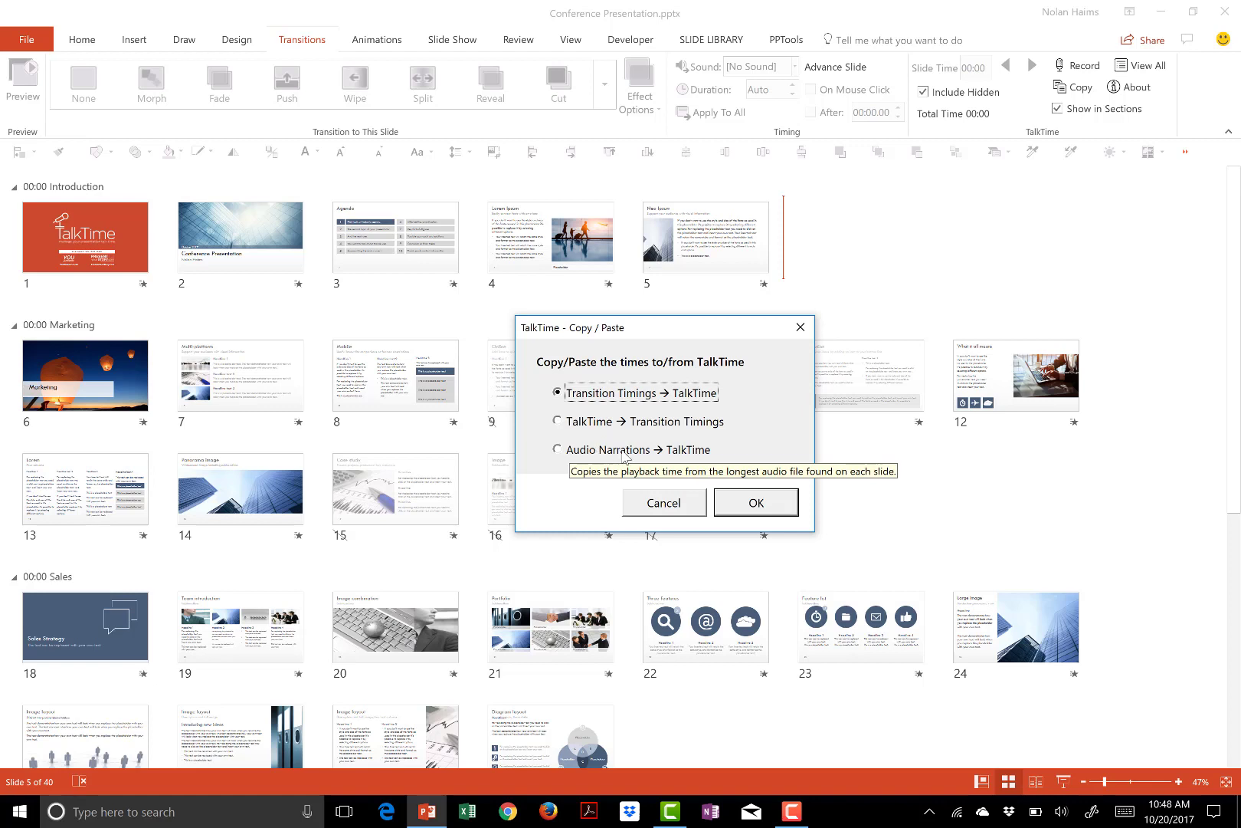
left_click(649, 506)
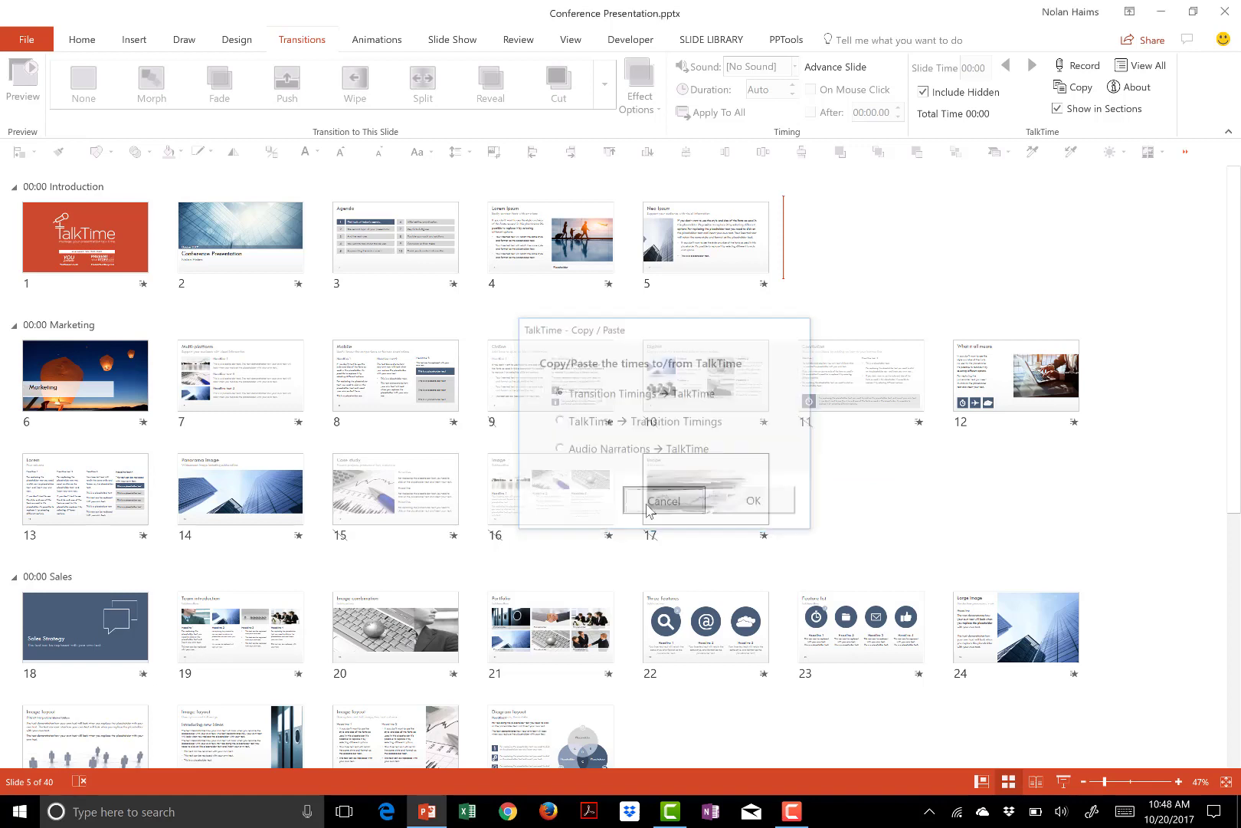
left_click(713, 230)
left_click(877, 114)
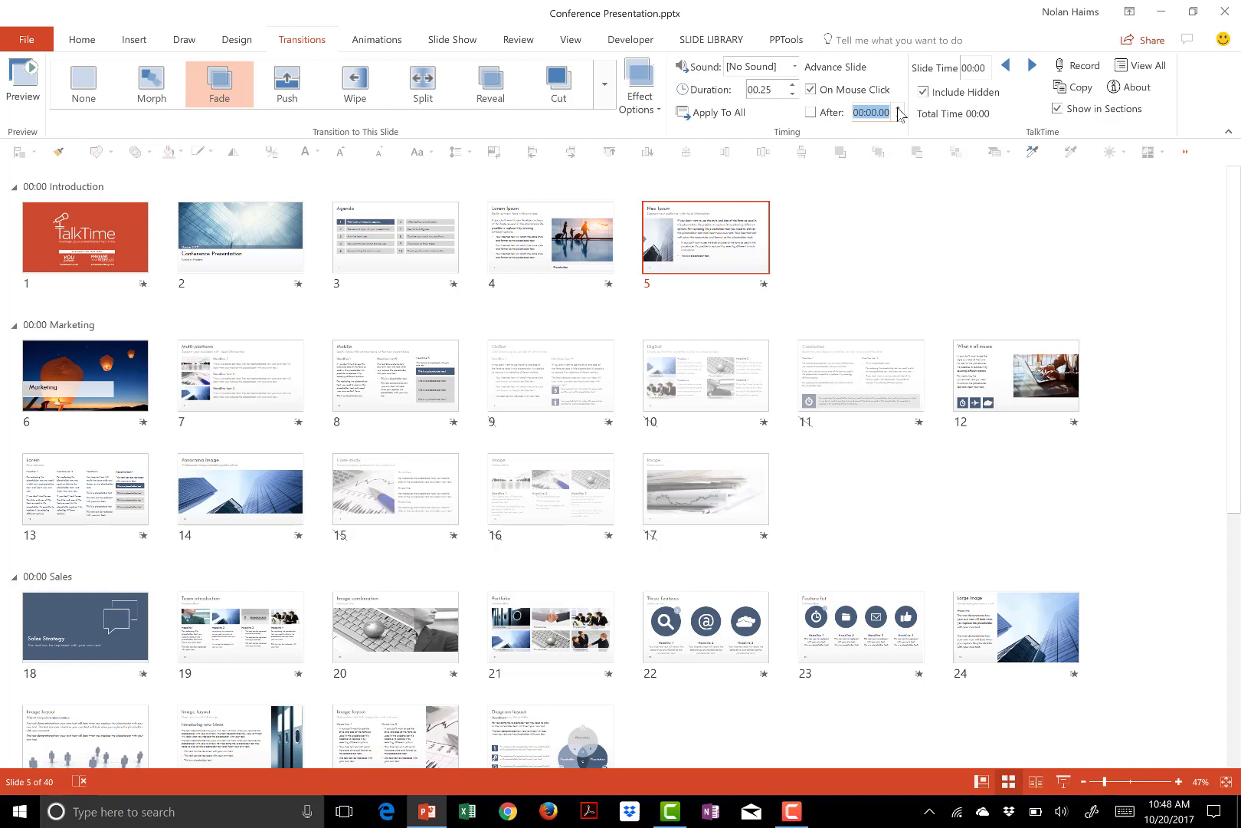
Set auto-advance After timings: slide 5 to 00:04, slides 4 and 3 to 00:05
triple_click(899, 109)
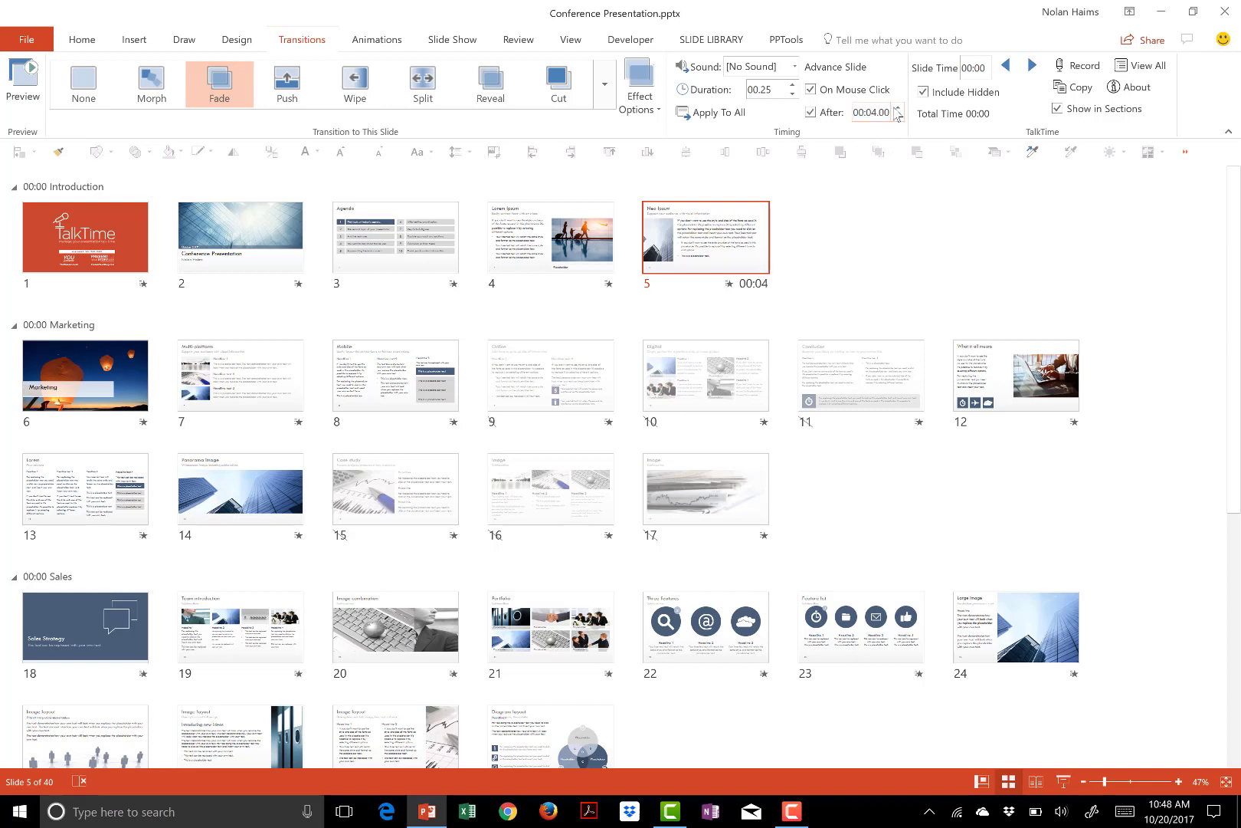
left_click(548, 257)
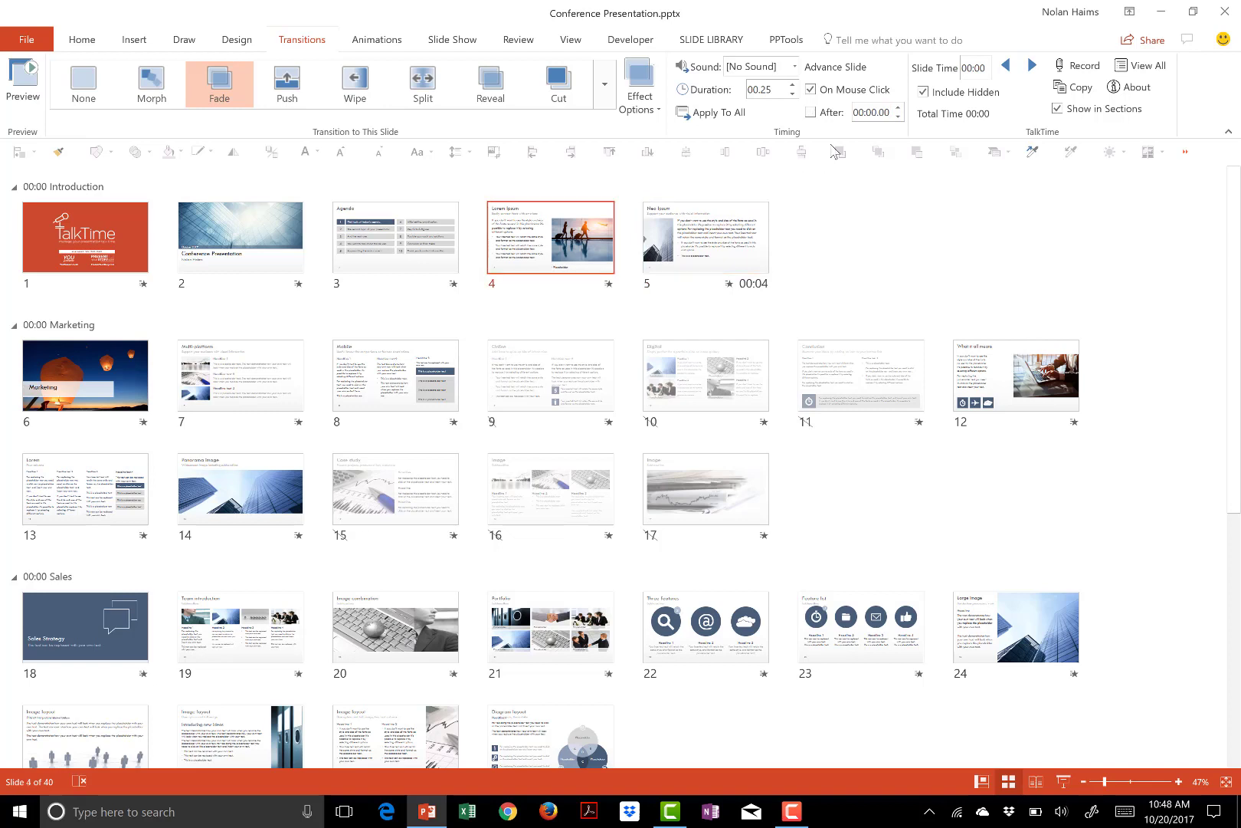
triple_click(898, 109)
left_click(454, 223)
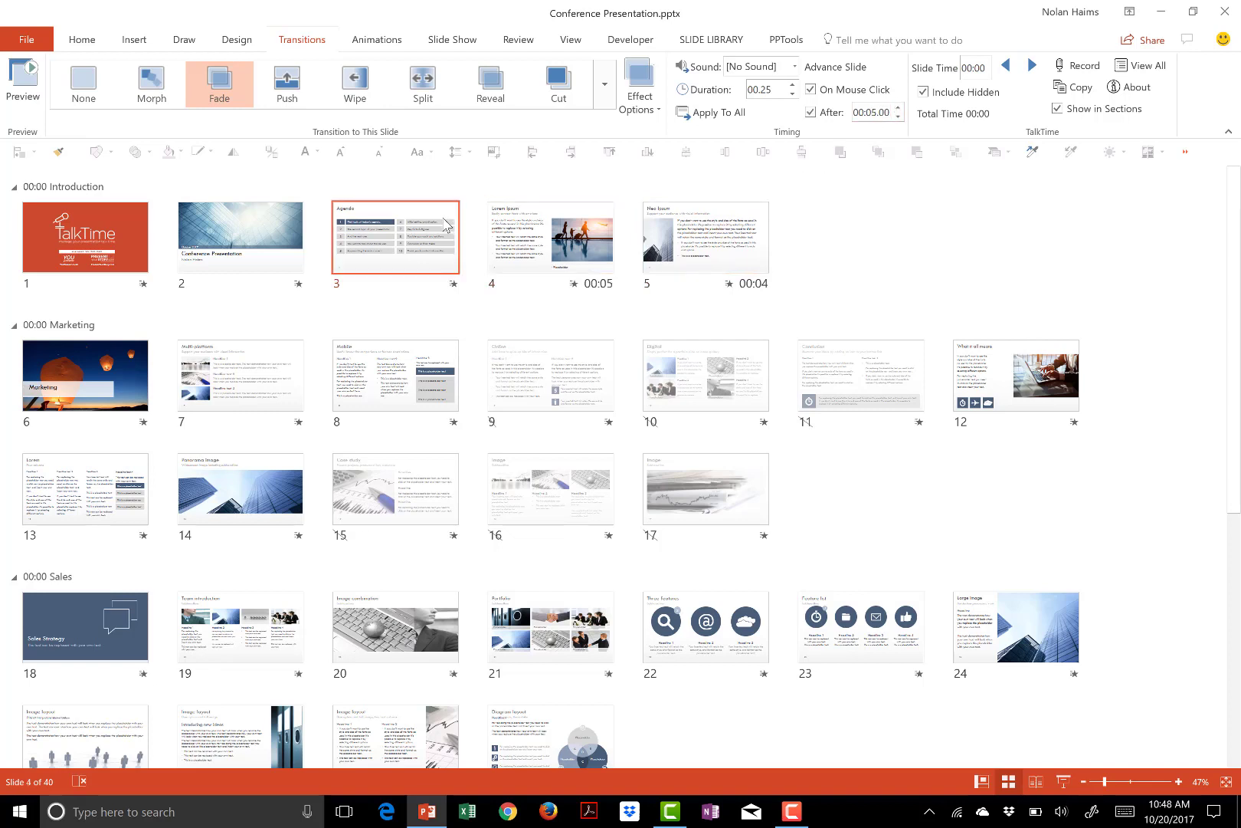
double_click(896, 109)
left_click(897, 108)
left_click(897, 108)
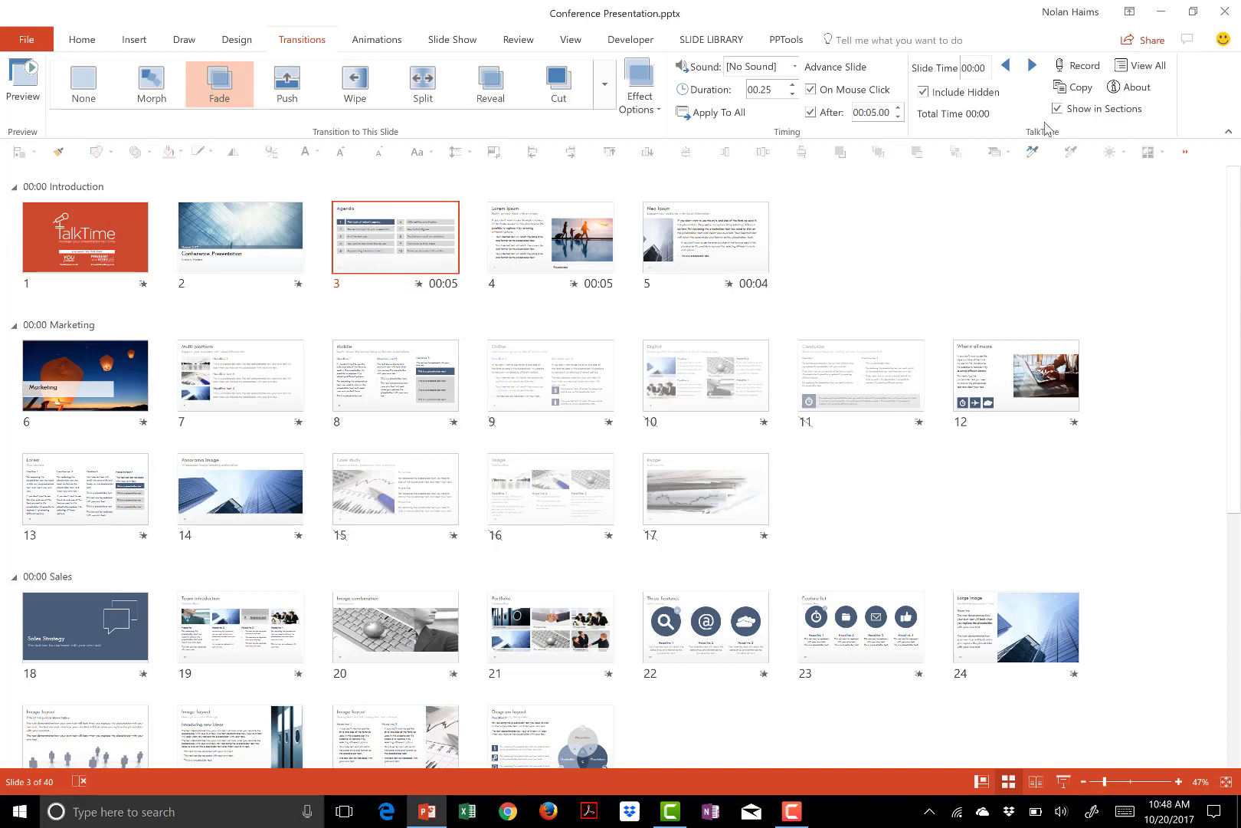
Copy transition timings into TalkTime, overwriting existing values, for a 00:14 Introduction total
left_click(1071, 89)
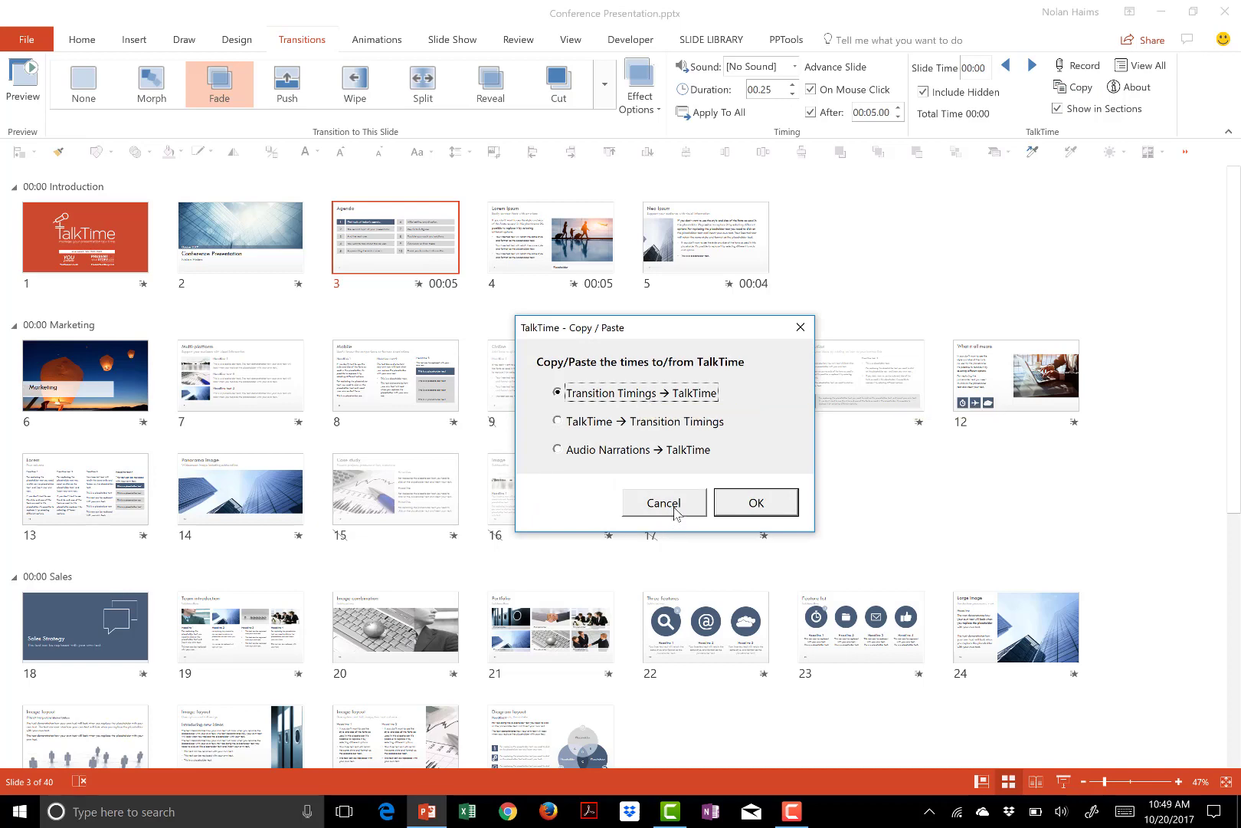
left_click(753, 503)
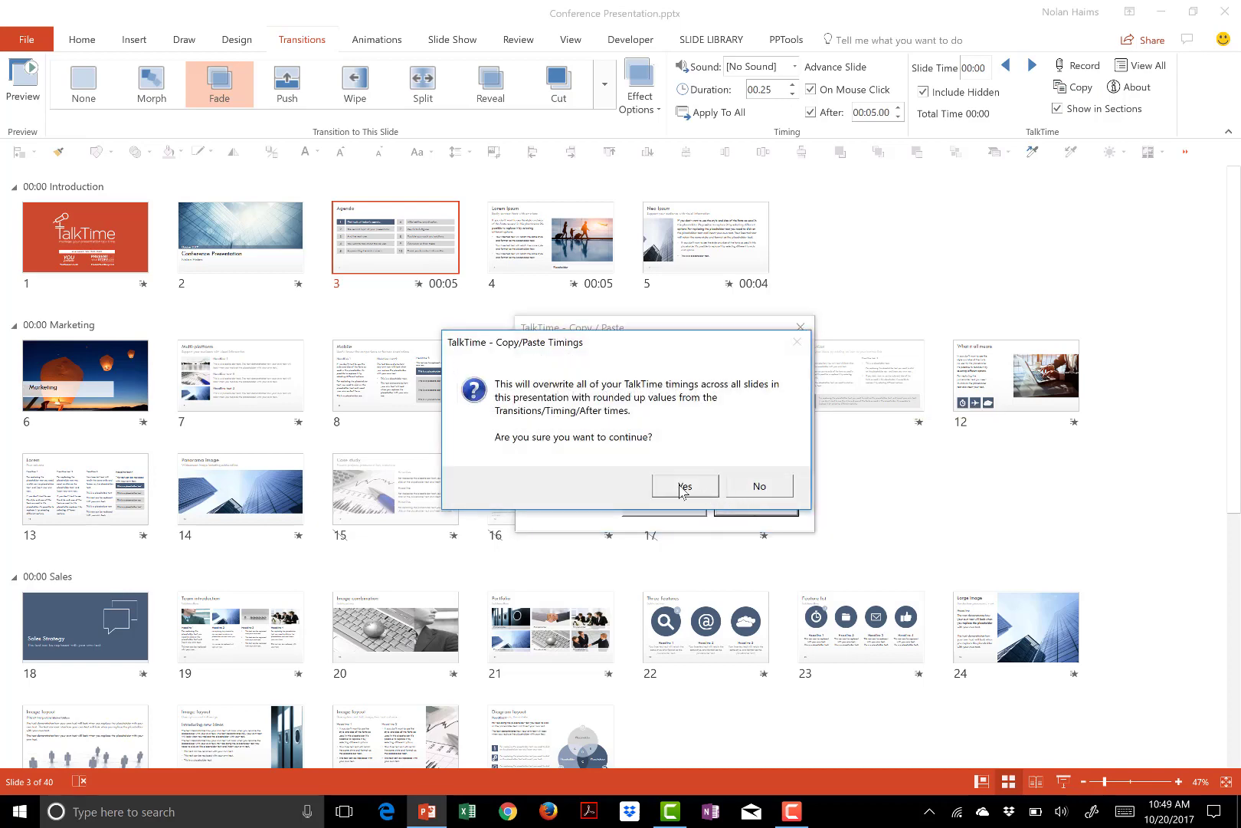
left_click(683, 487)
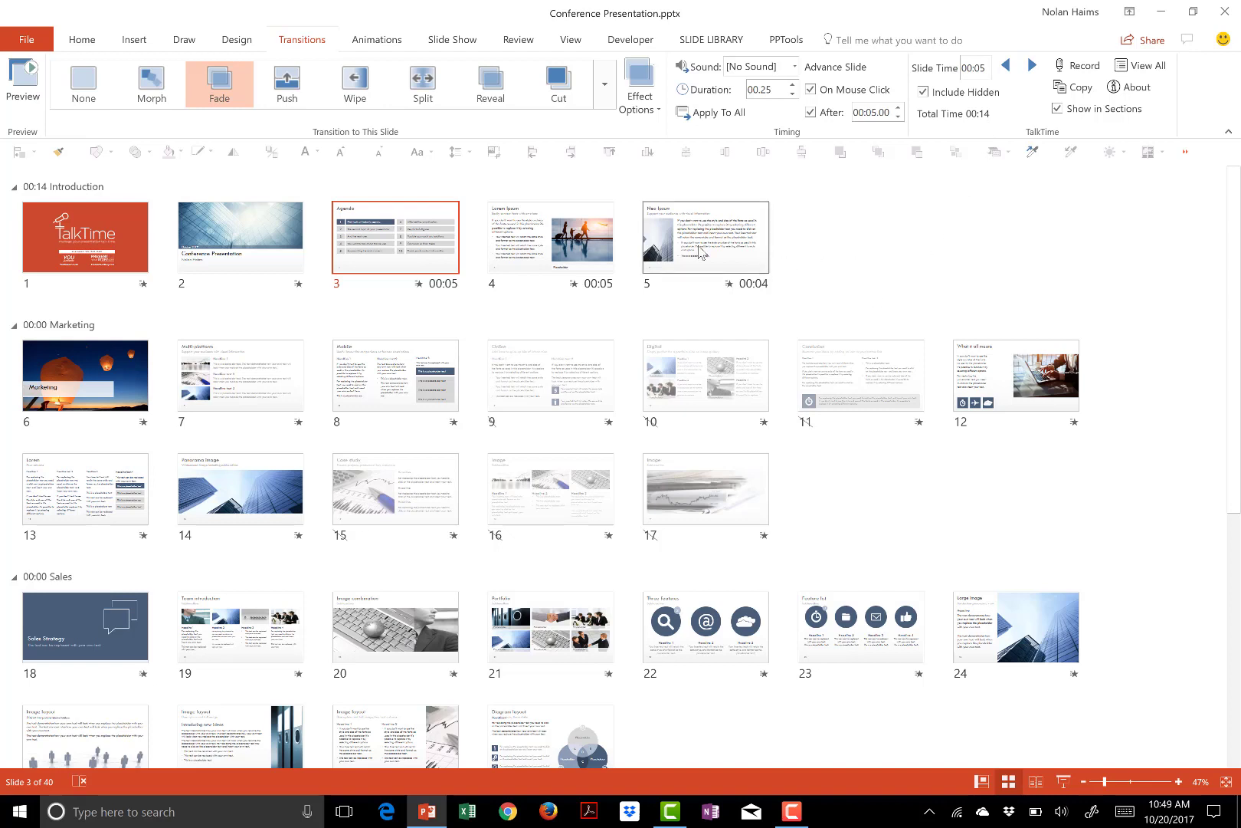
Rehearse slides 1–5 and keep the timings: 00:07, 00:05, 00:04, 00:04, 00:04
left_click(469, 42)
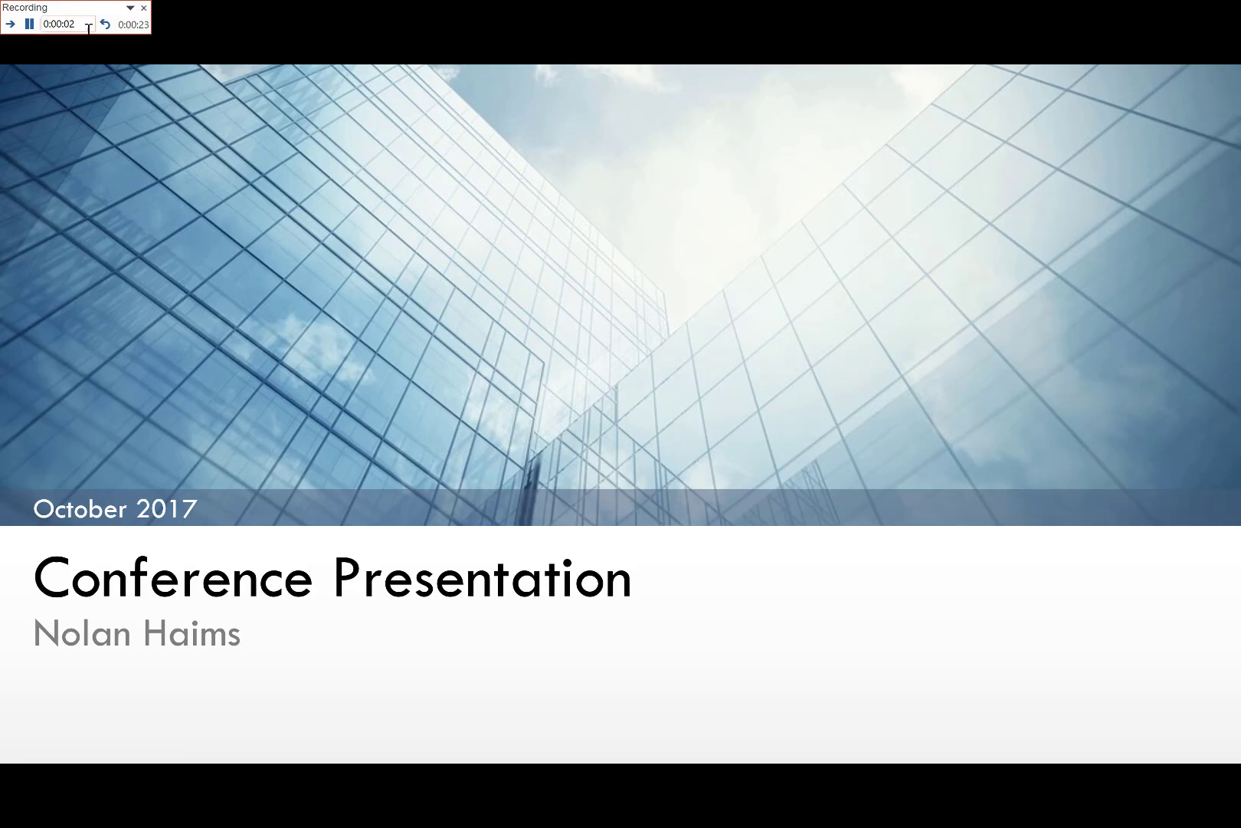
key("Right")
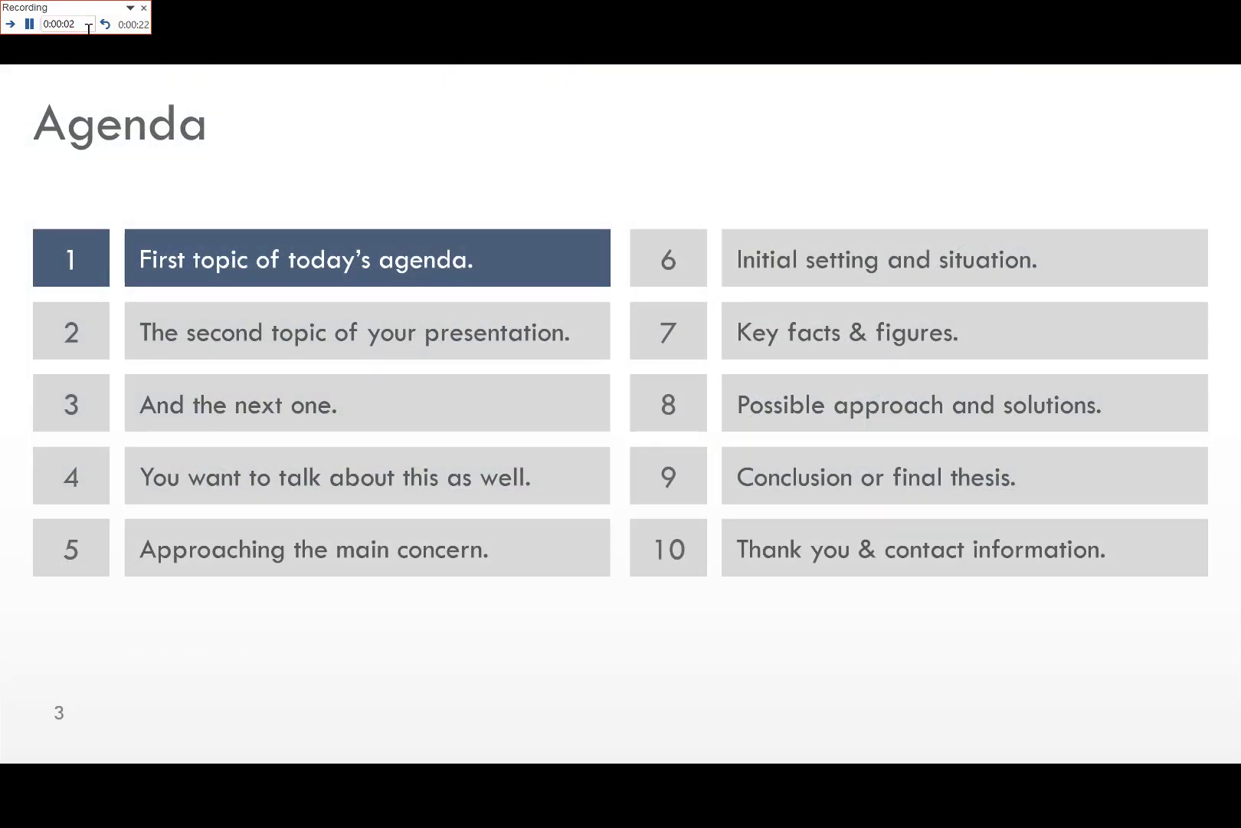
key("Right")
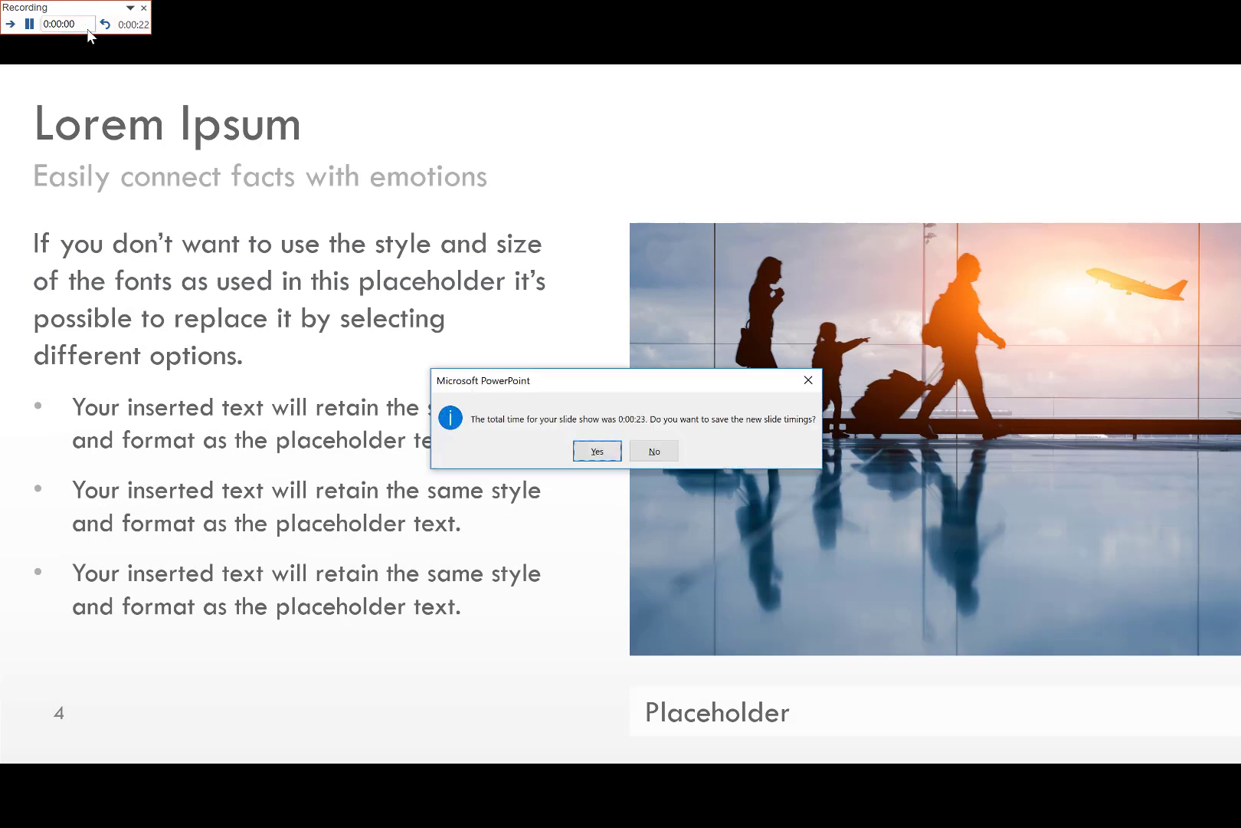
left_click(602, 457)
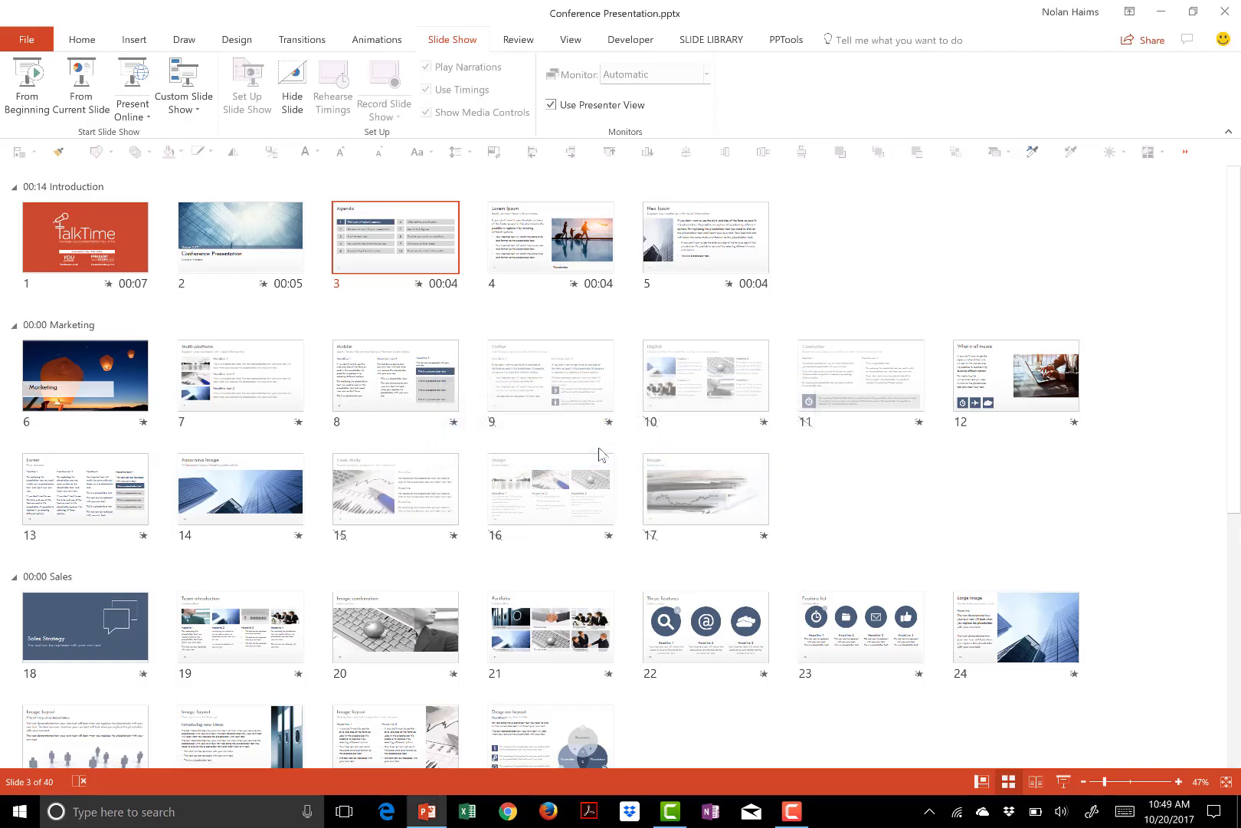
With slide 4 selected, copy Transition Timings into TalkTime, overwriting the existing TalkTime timings
left_click(301, 39)
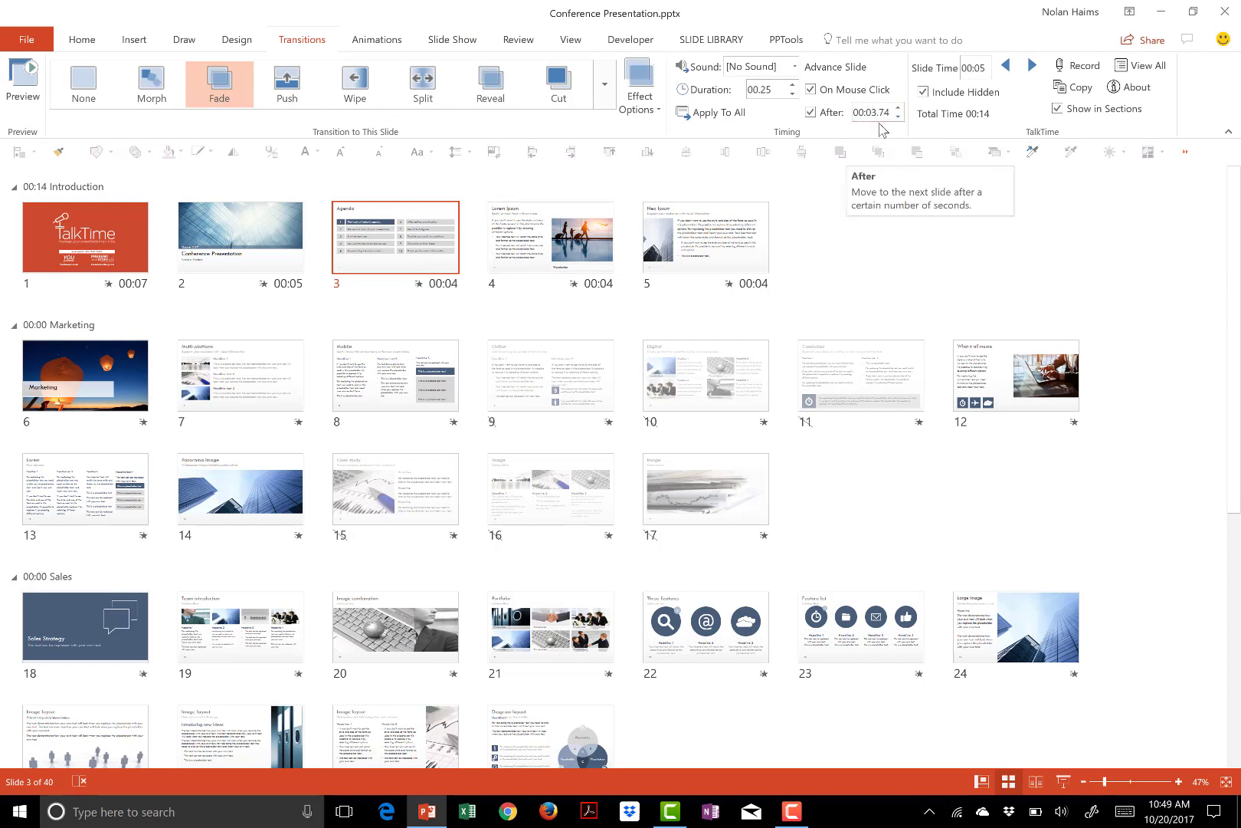
left_click(517, 266)
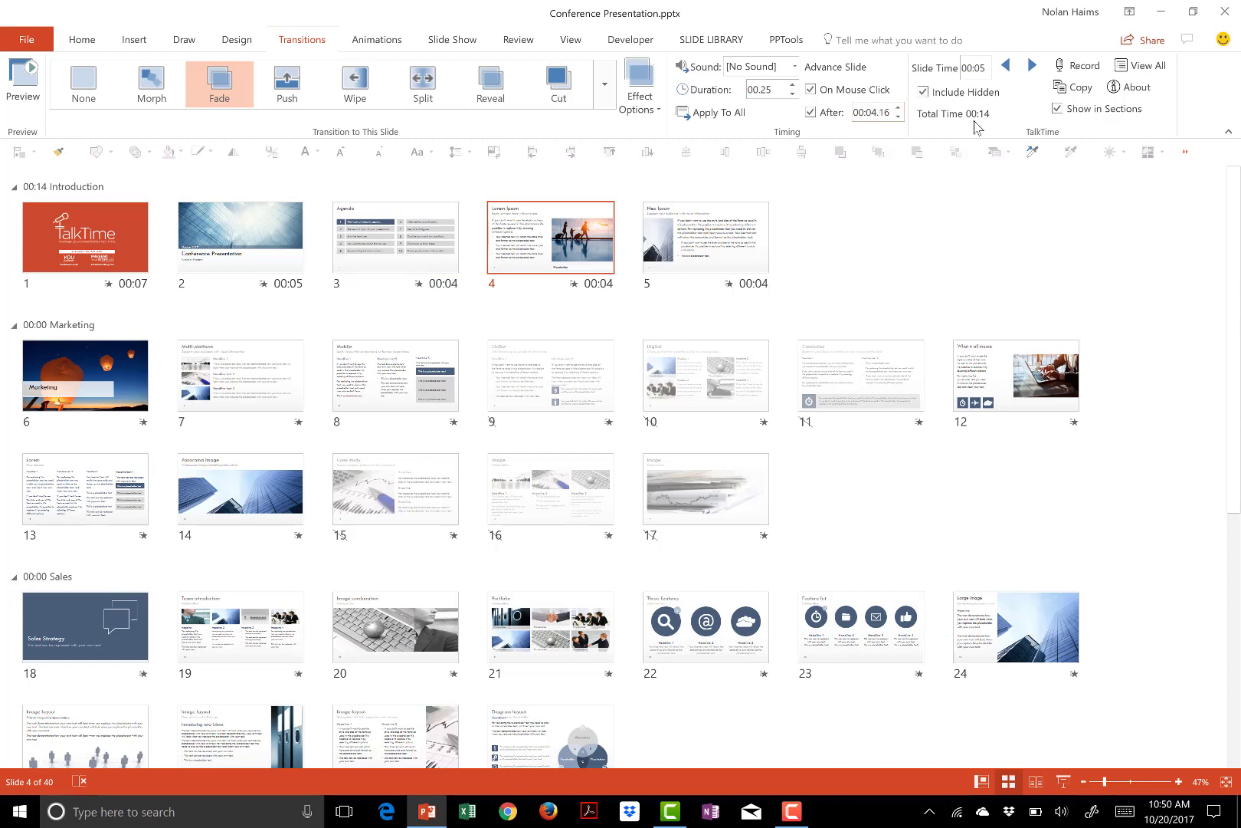
left_click(1067, 94)
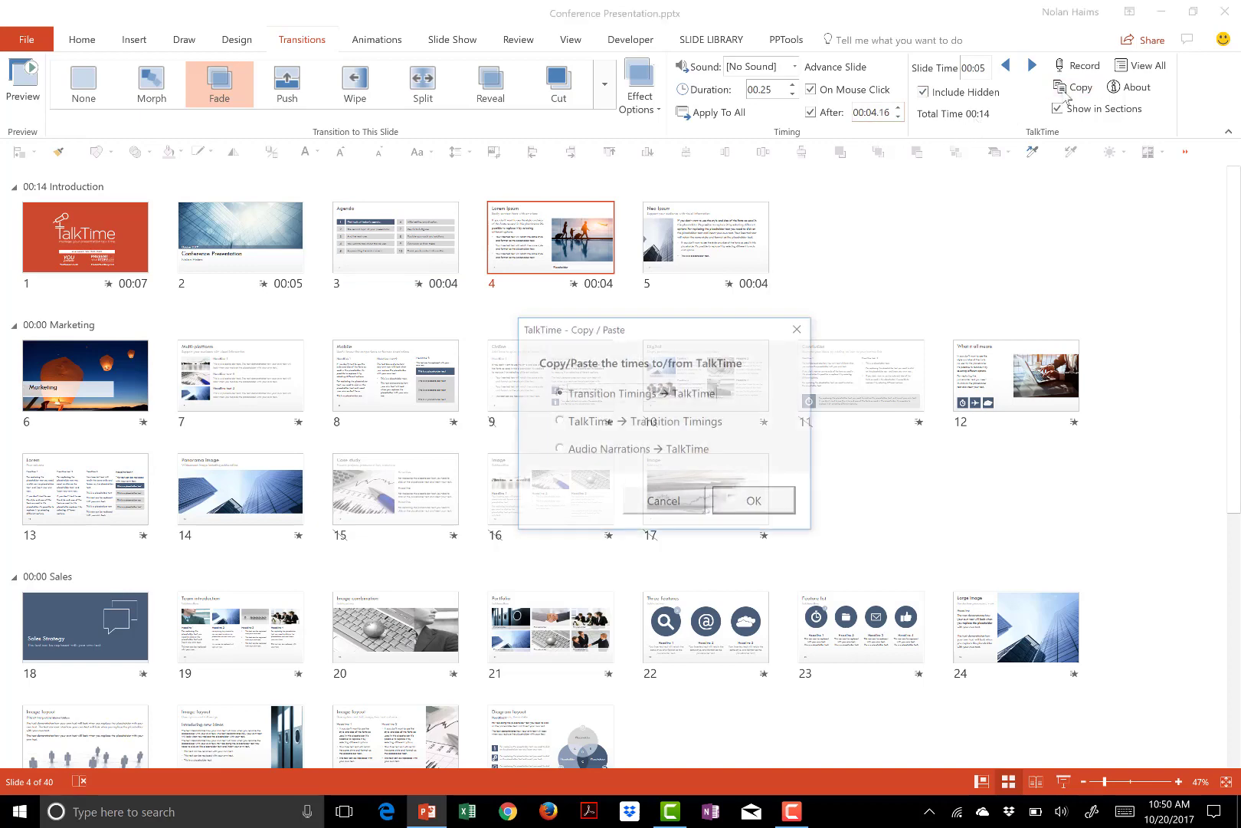
left_click(743, 502)
left_click(673, 483)
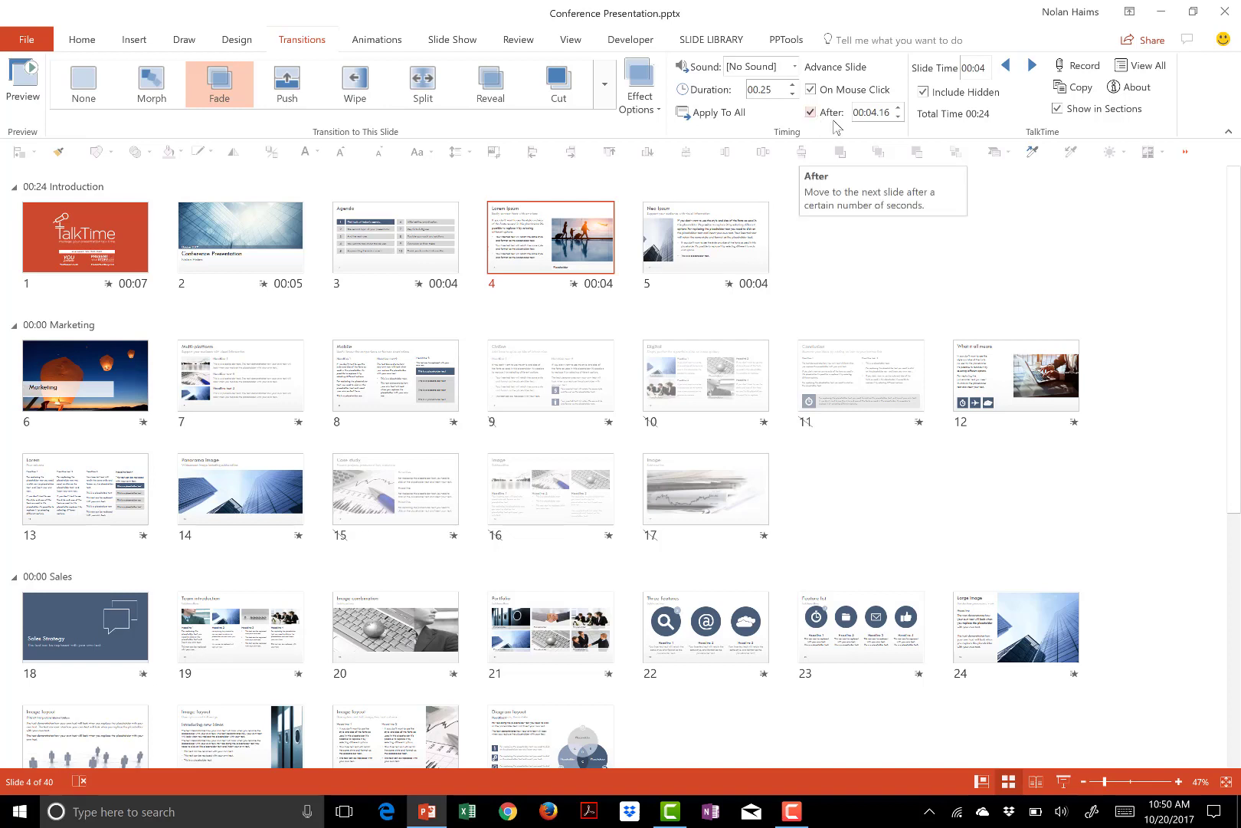
Uncheck the After timing on slides 4–5, 3 and 2, then deselect
left_click(718, 247, "ctrl")
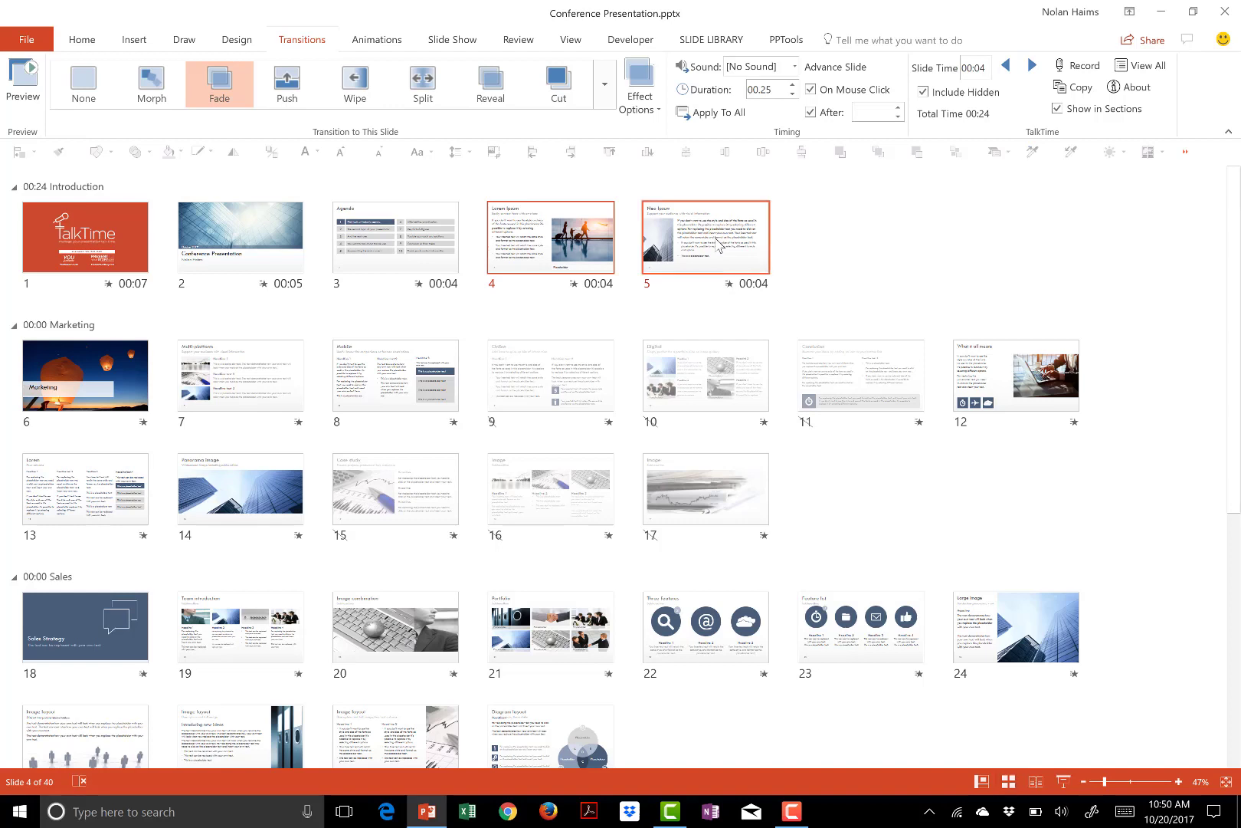
left_click(810, 112)
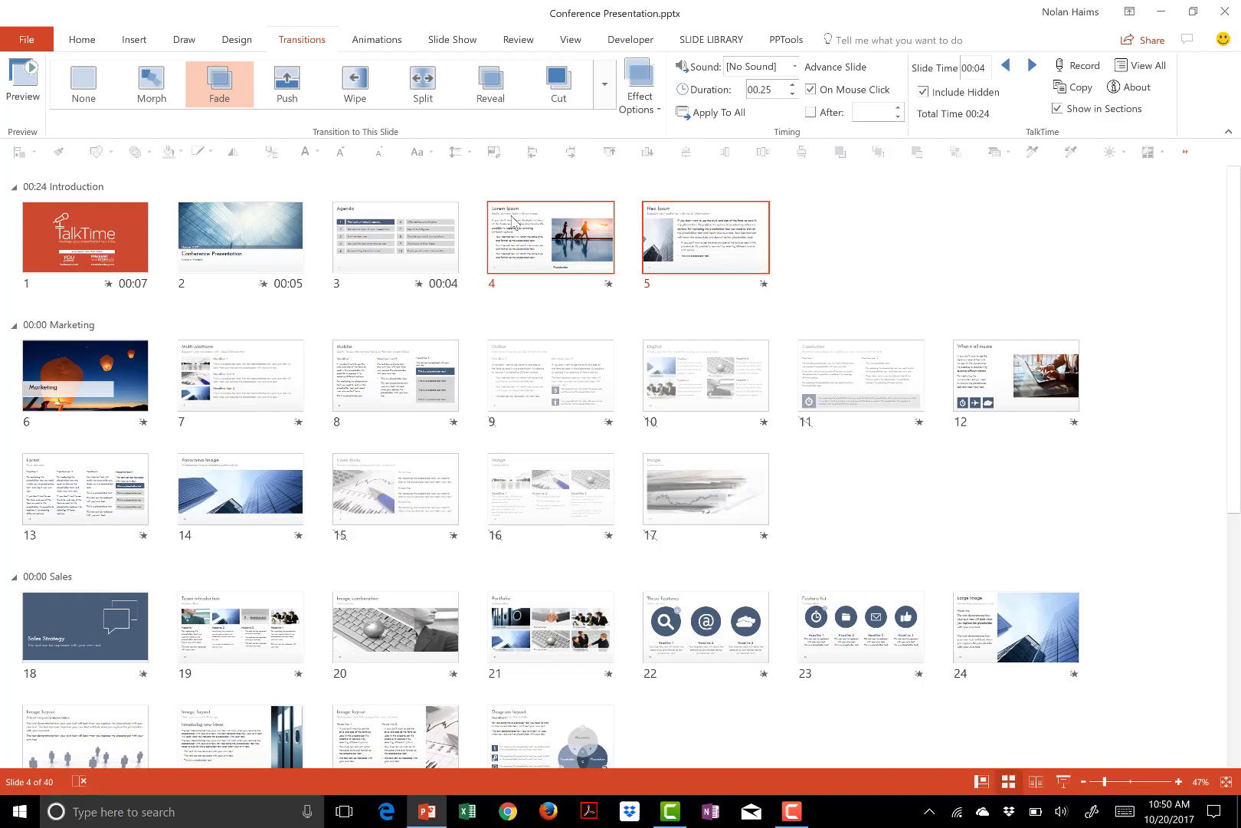
left_click(426, 244)
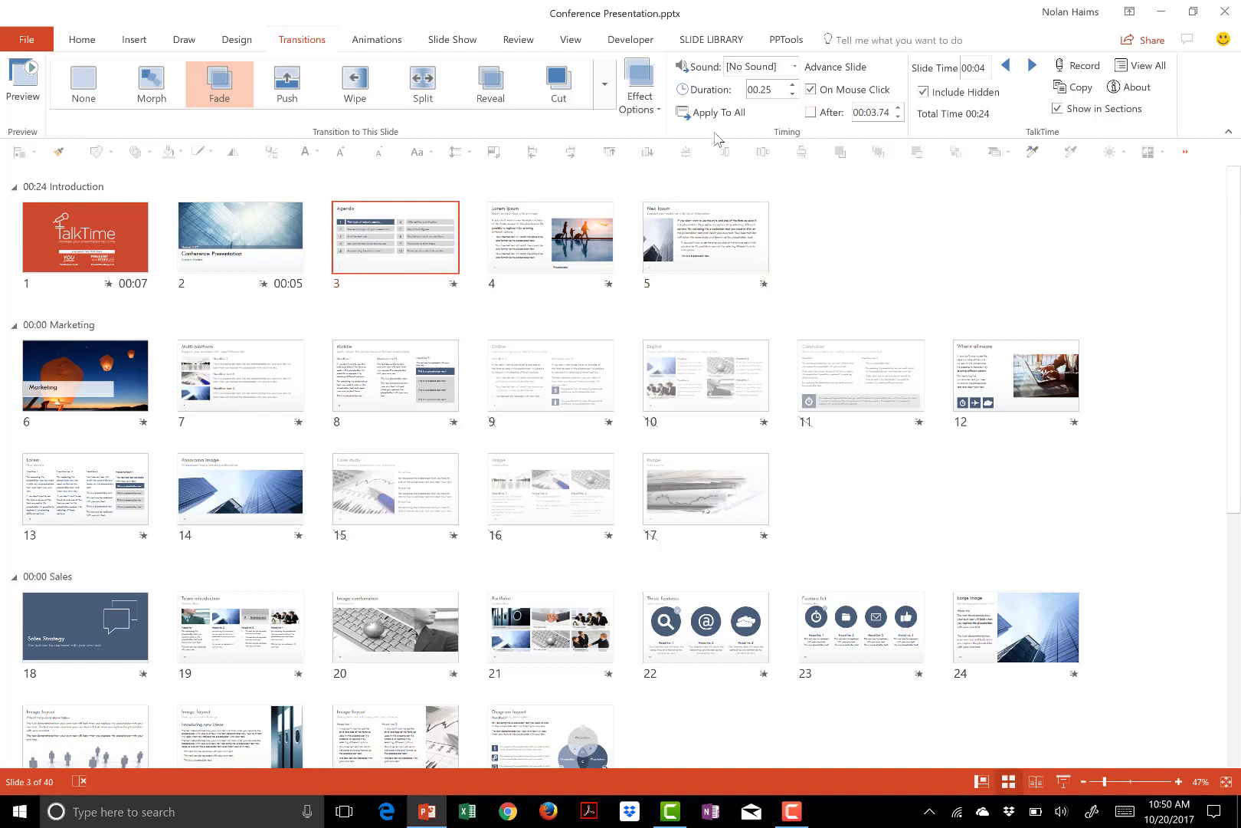
left_click(228, 255)
left_click(811, 112)
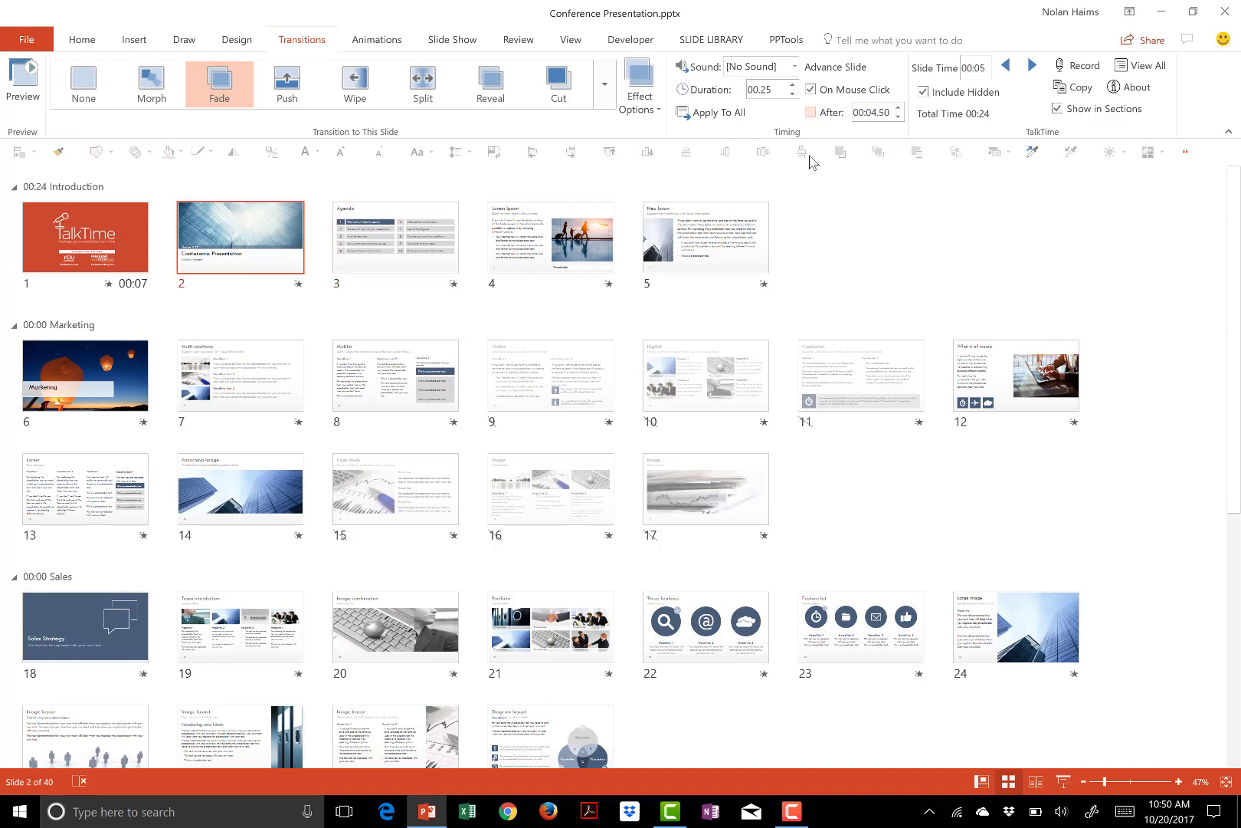
left_click(811, 230)
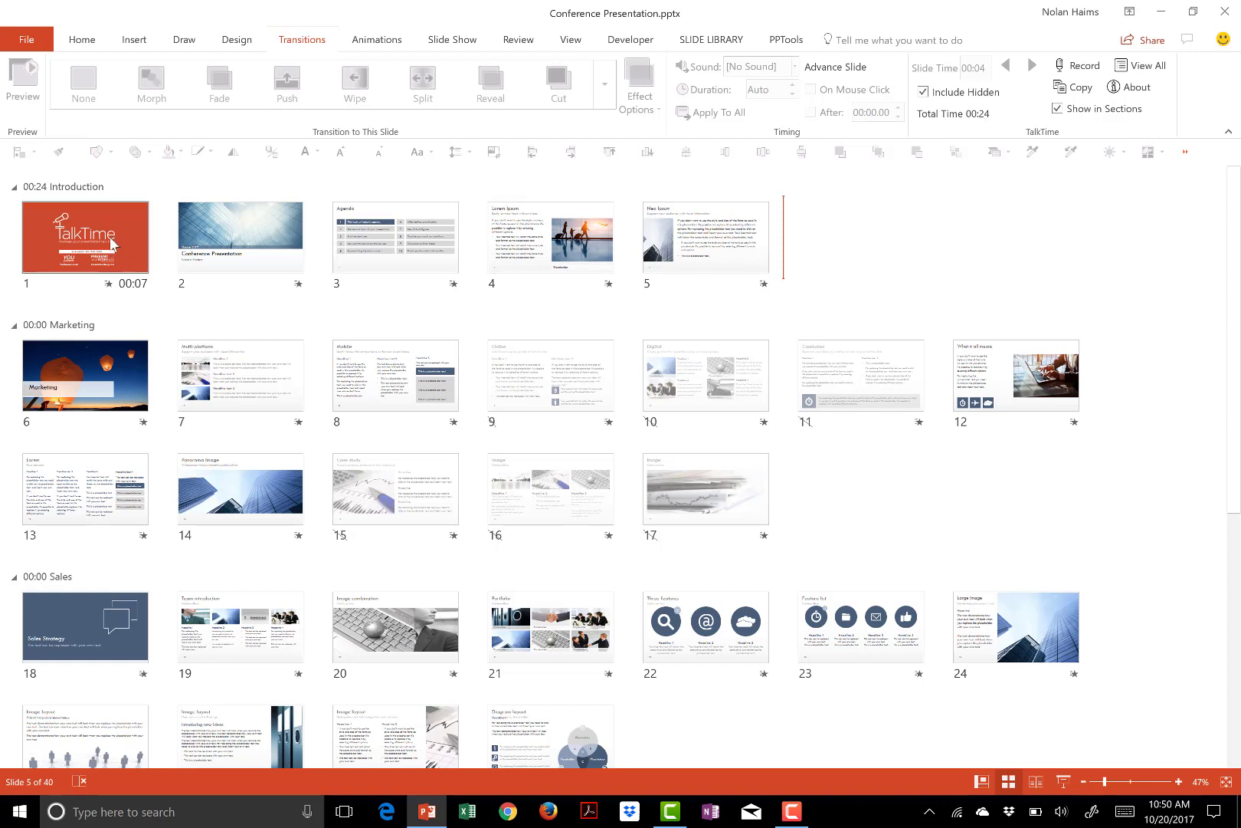
Select slide 2 and arm TalkTime Record, acknowledging the reminder message
left_click(236, 256)
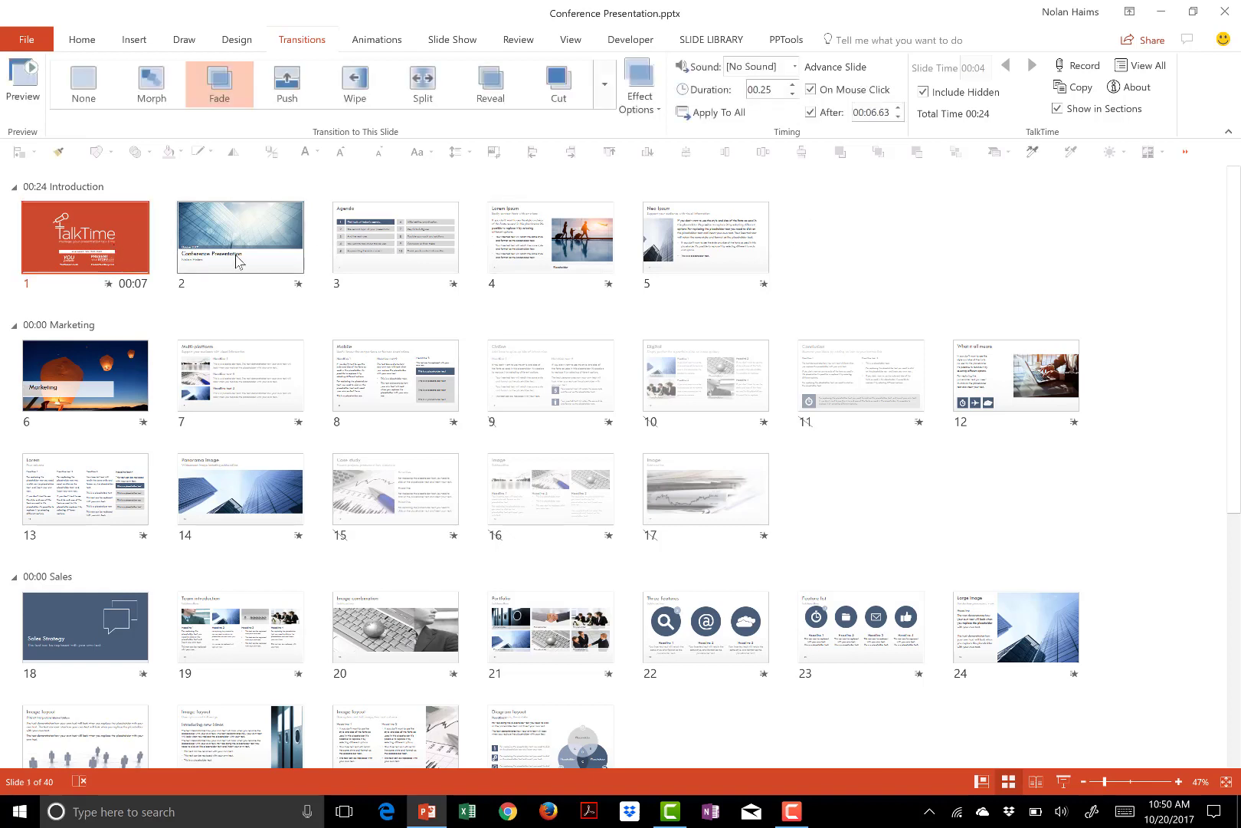
left_click(1082, 66)
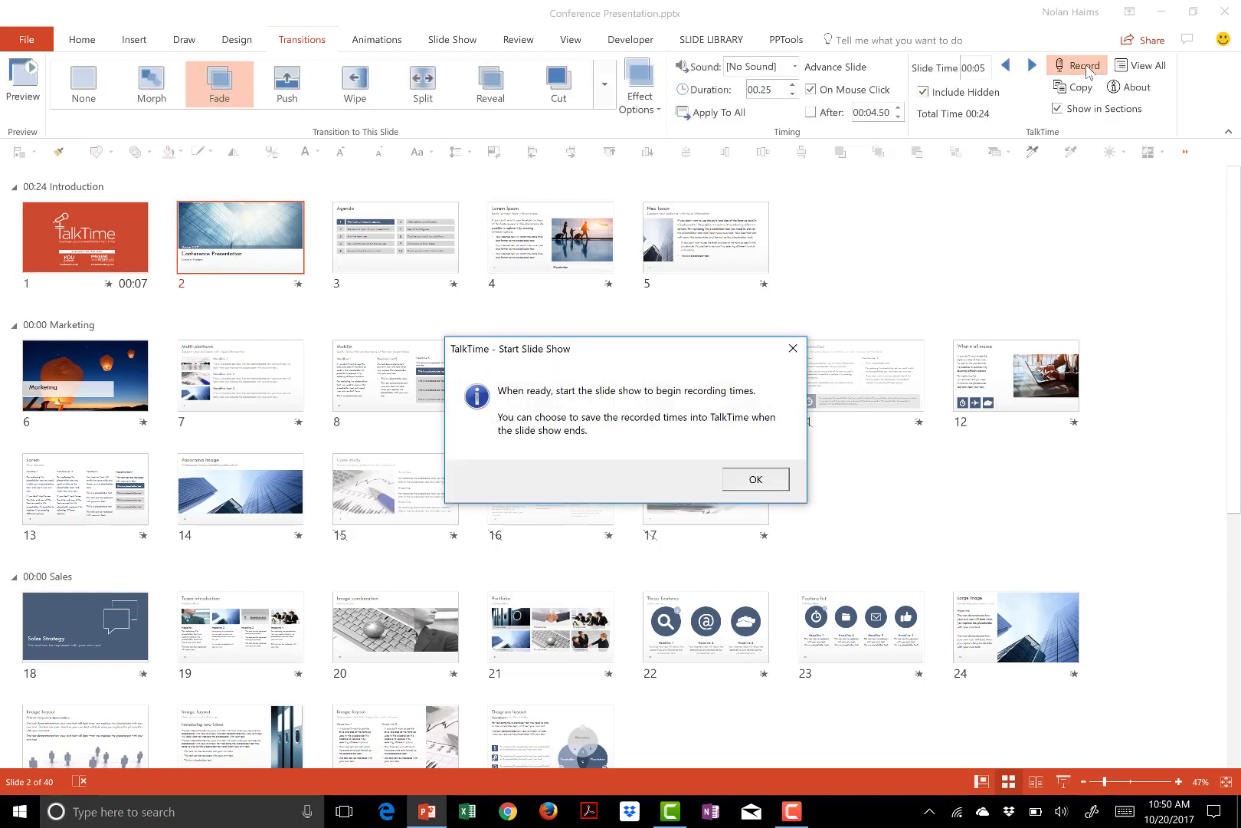
left_click(751, 483)
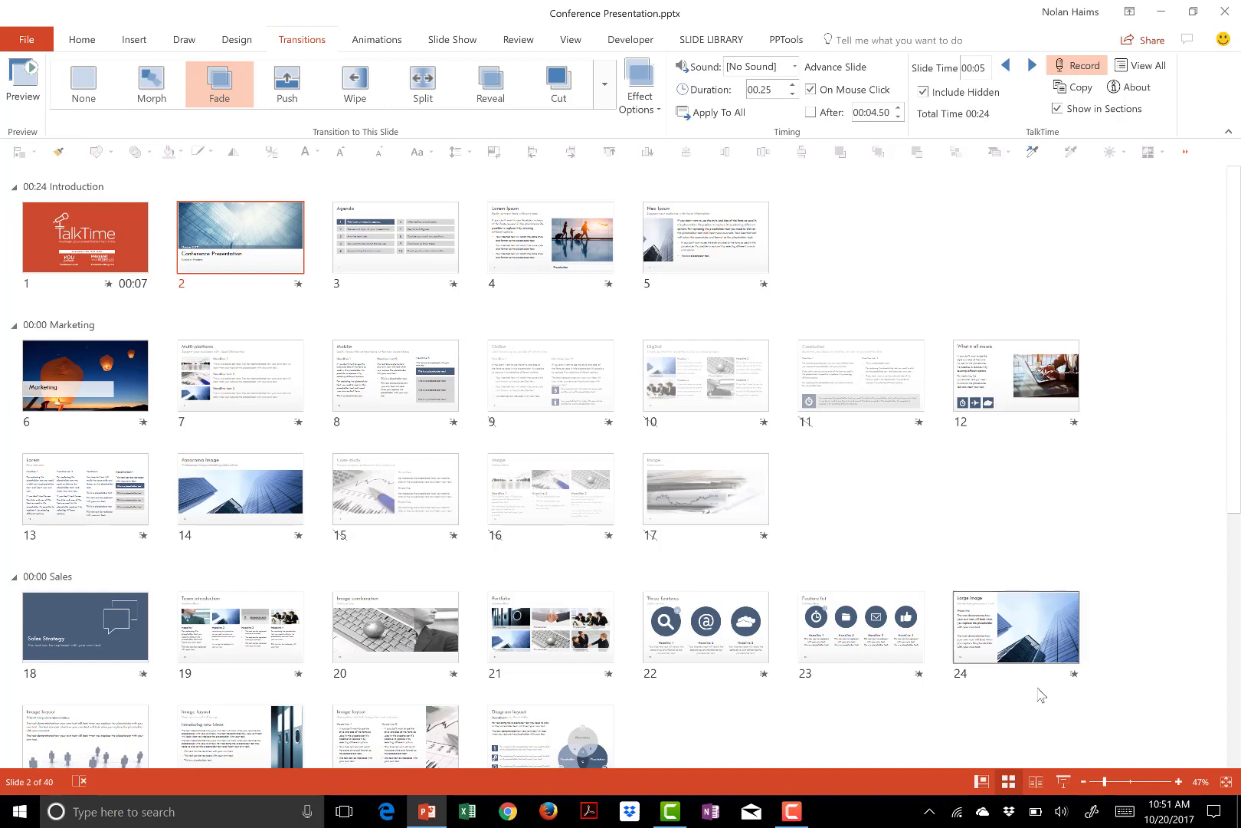
Present the slide show from slide 2 through slide 7, then end it with Esc
left_click(1063, 781)
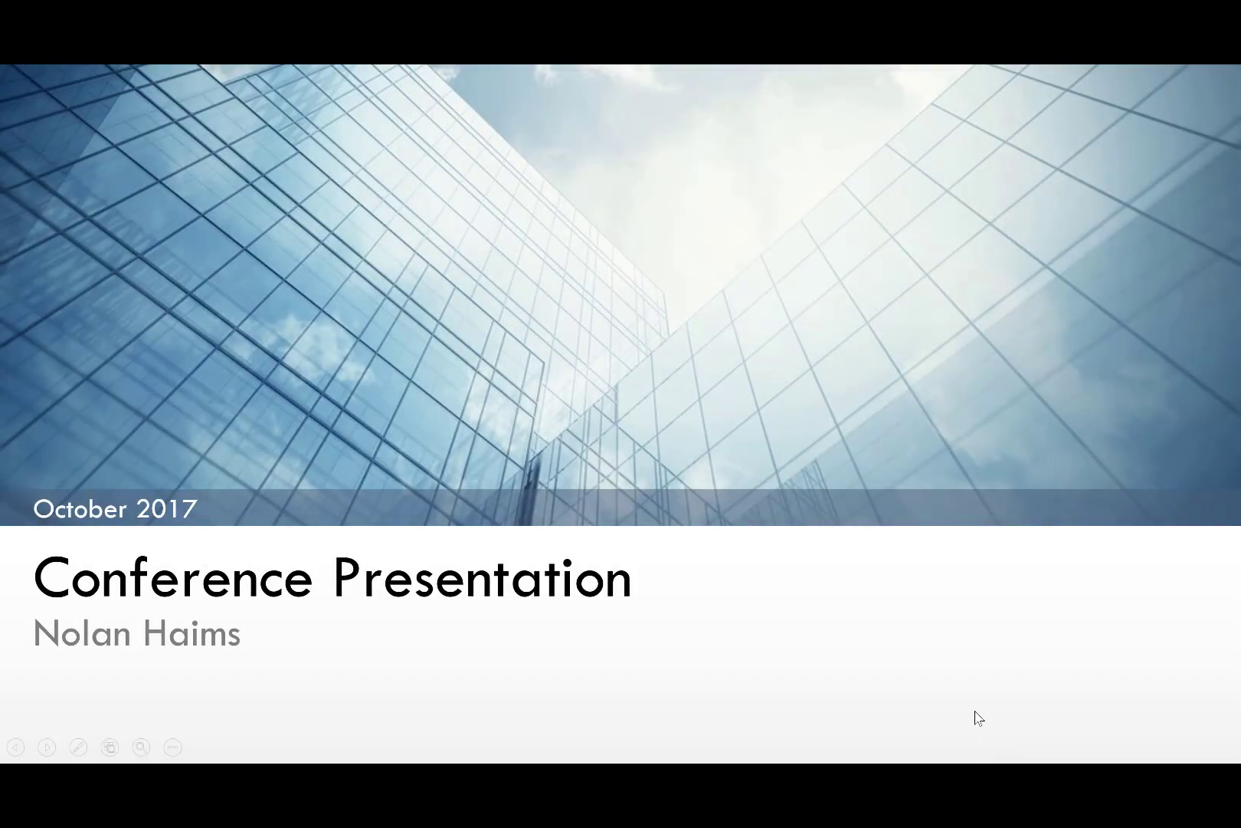
left_click(978, 717)
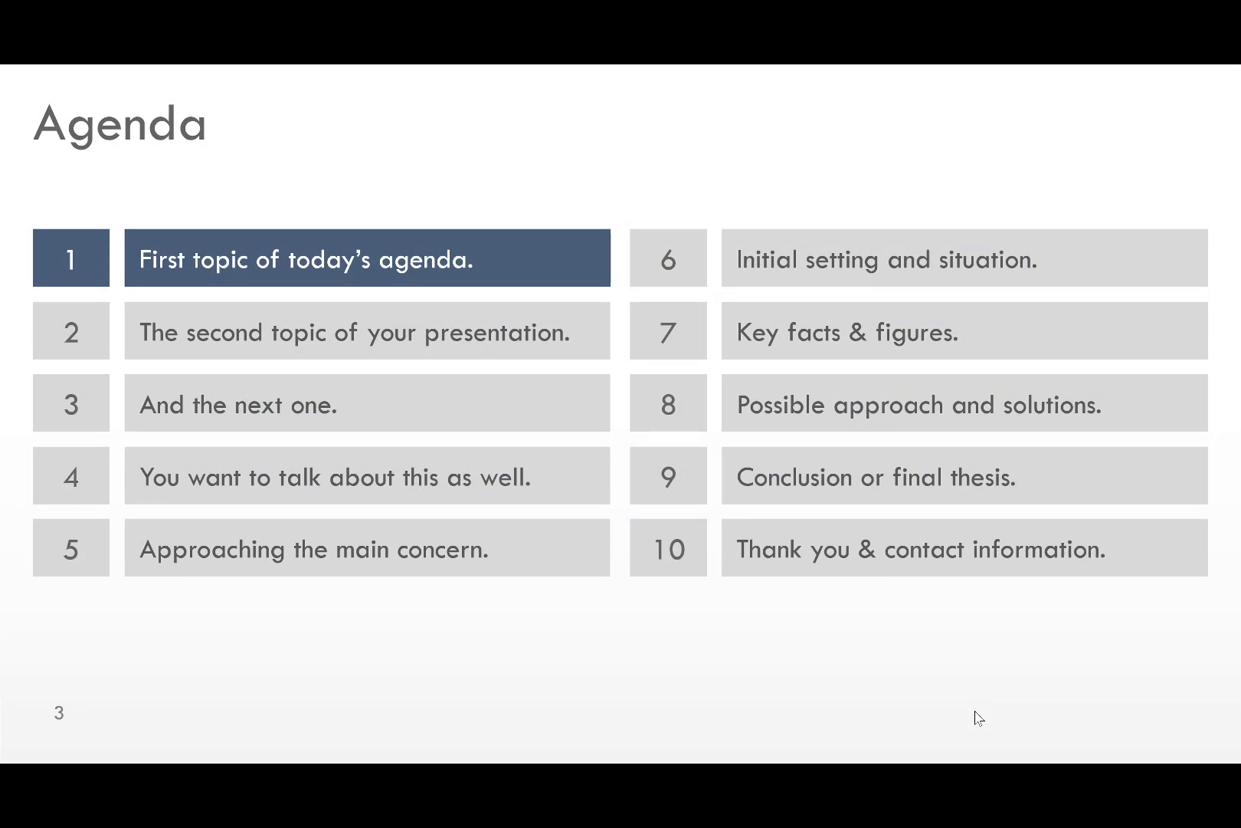
left_click(978, 717)
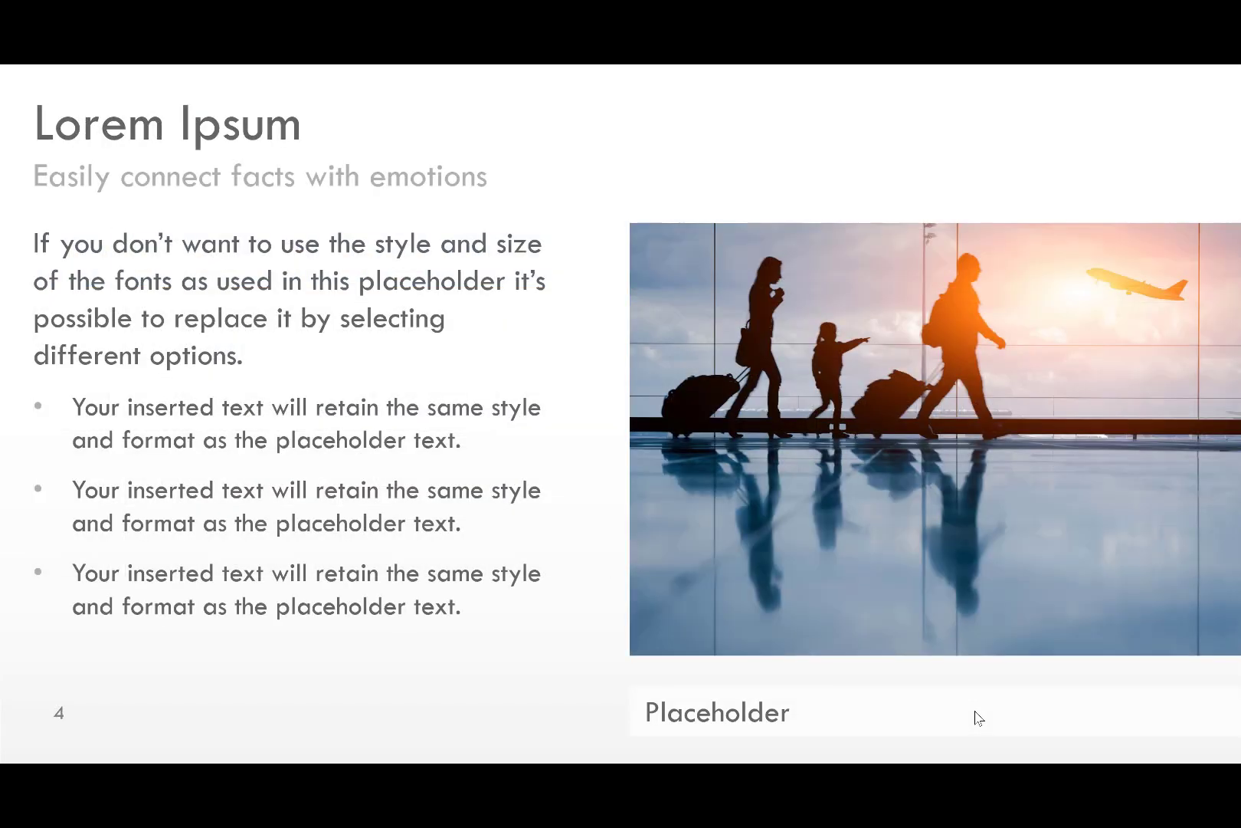
left_click(978, 717)
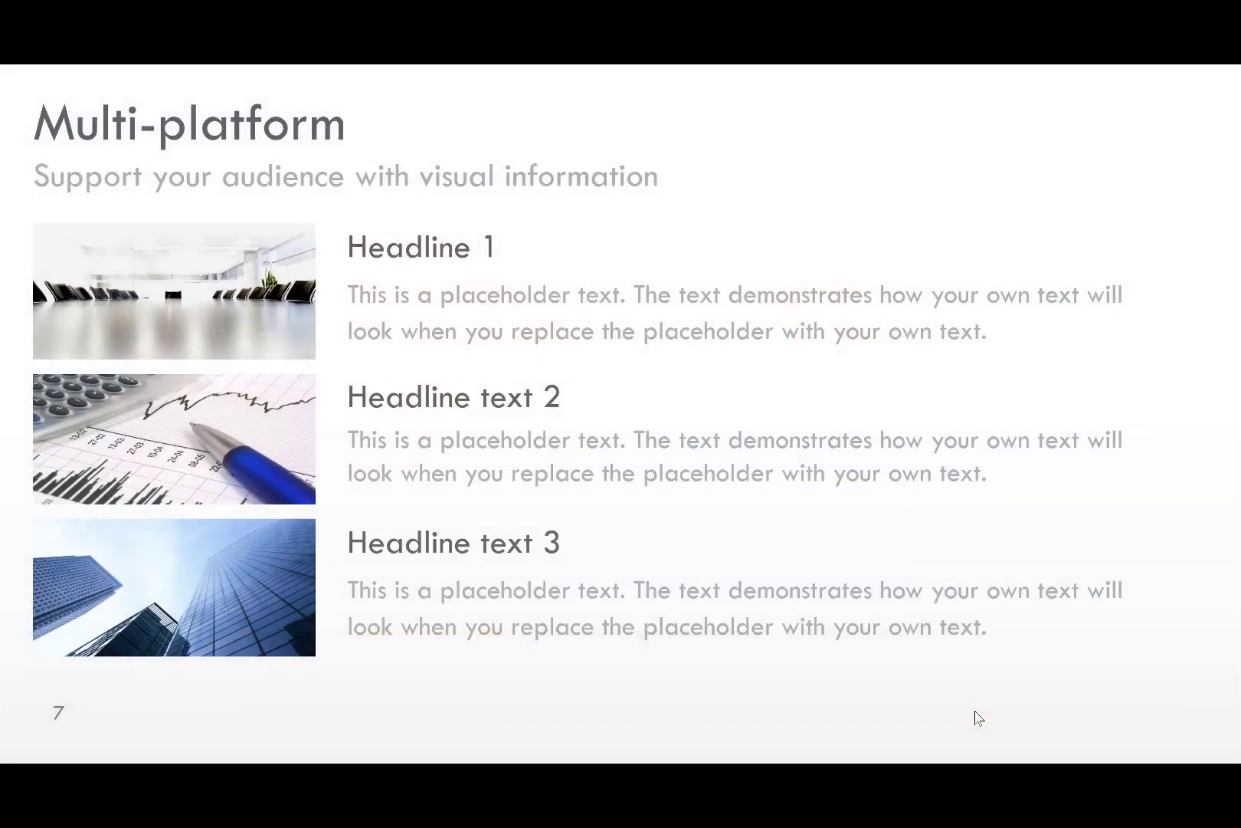
key("Escape")
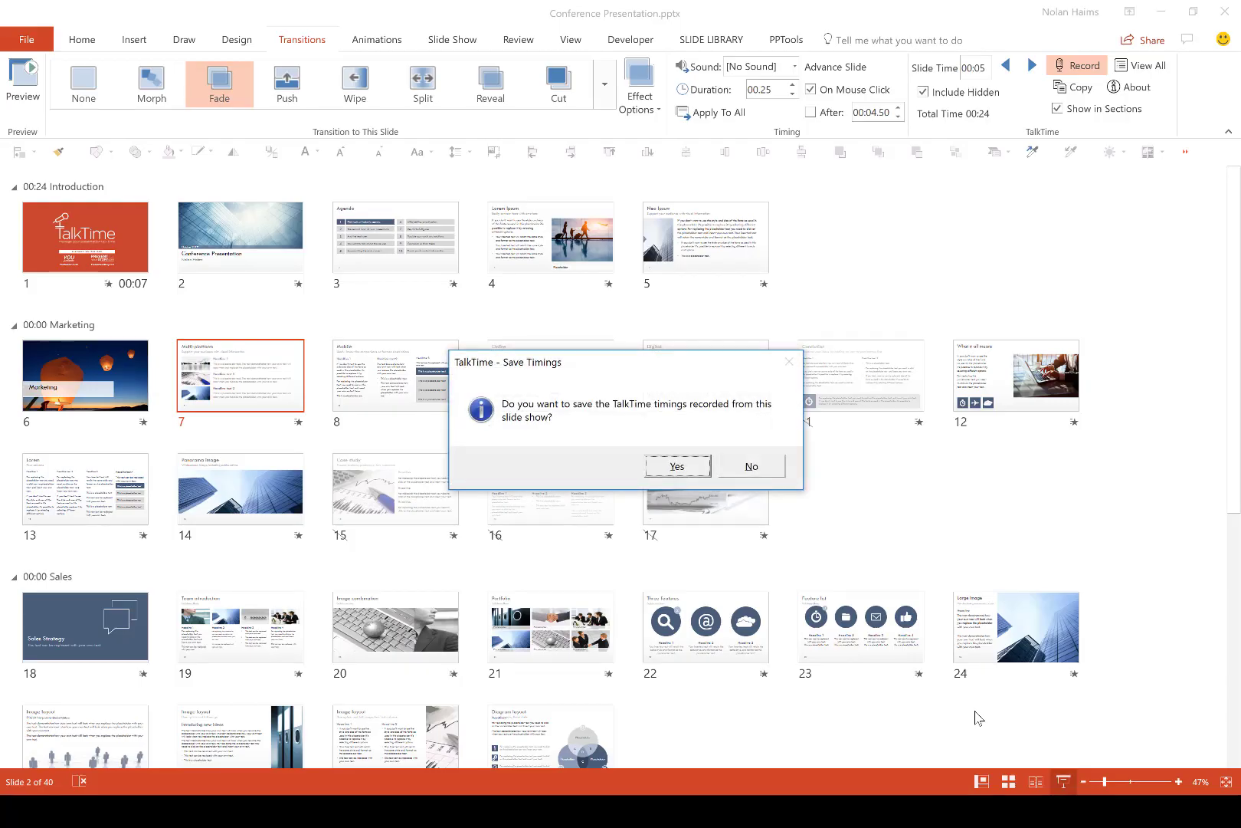
Save the recorded TalkTime timings and review the Slide Time on slides 2 through 6
left_click(678, 466)
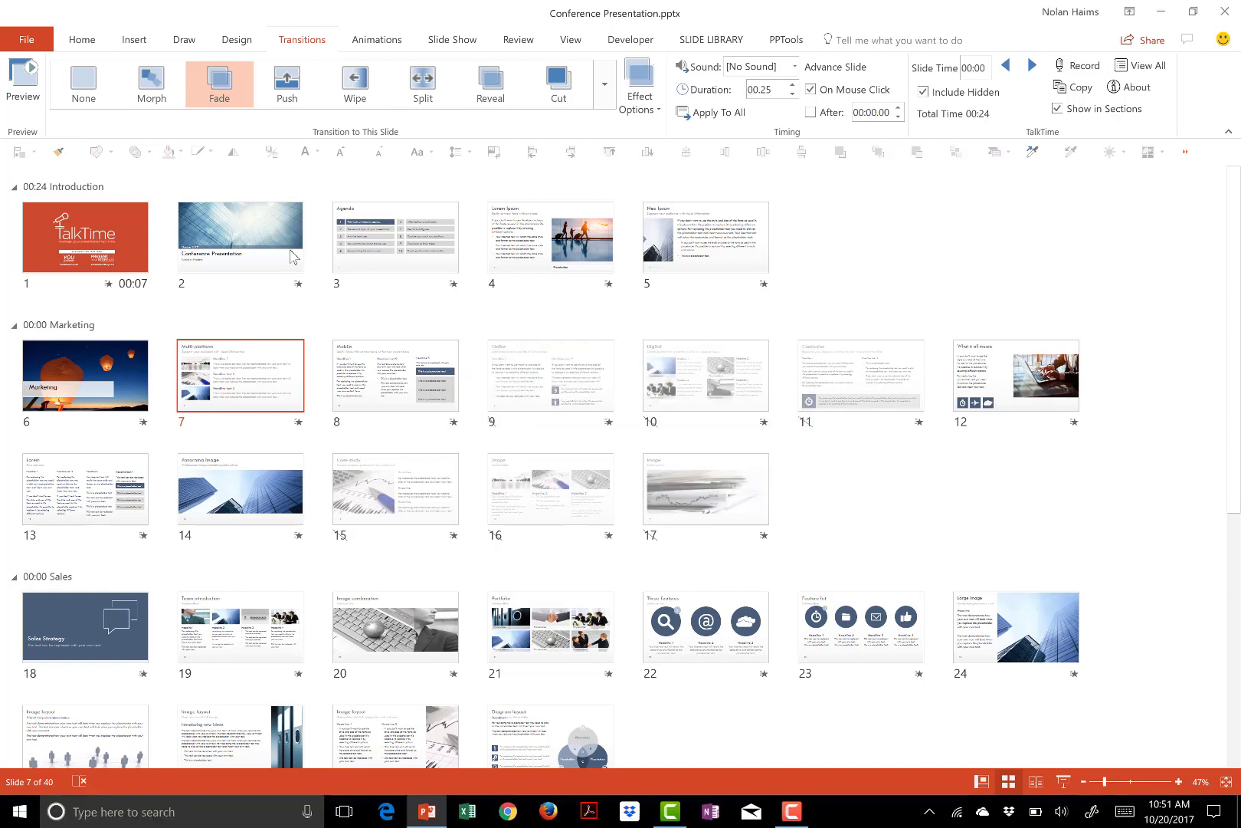
left_click(259, 252)
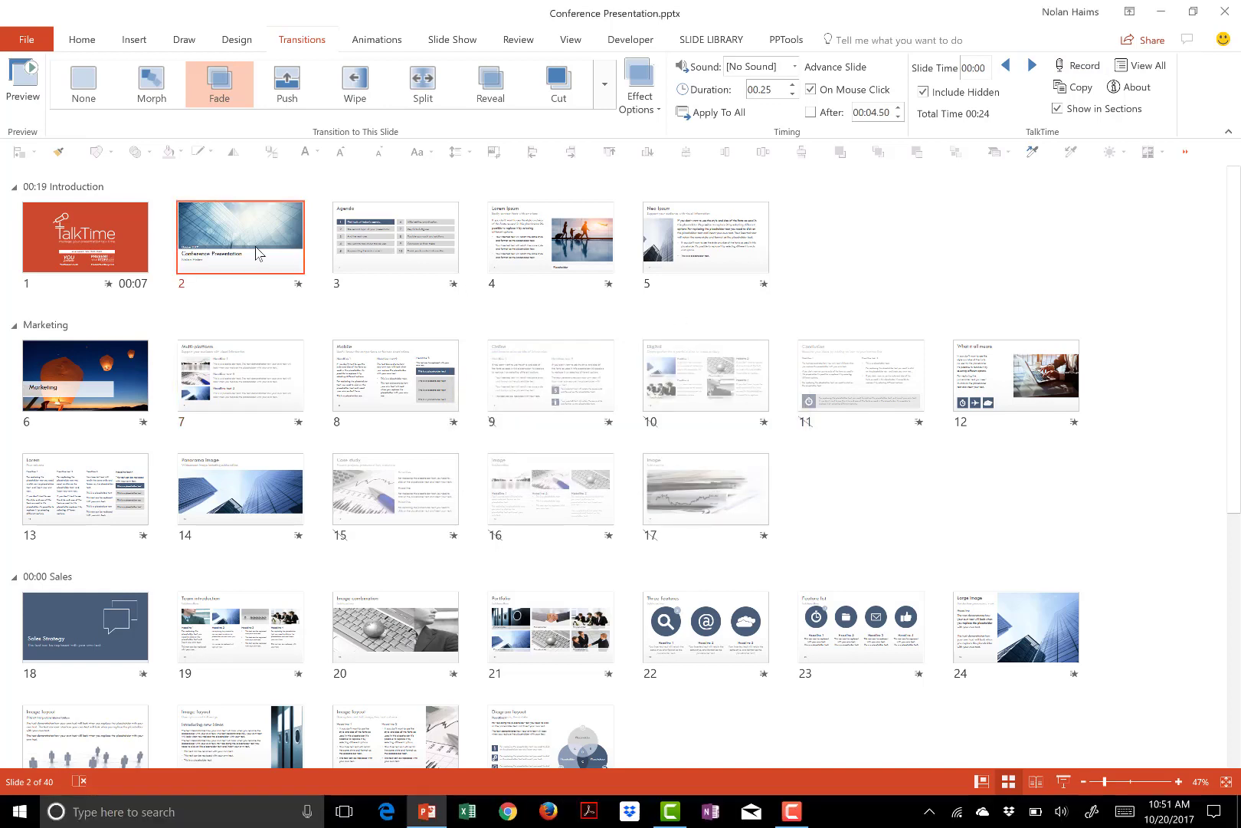
left_click(364, 249)
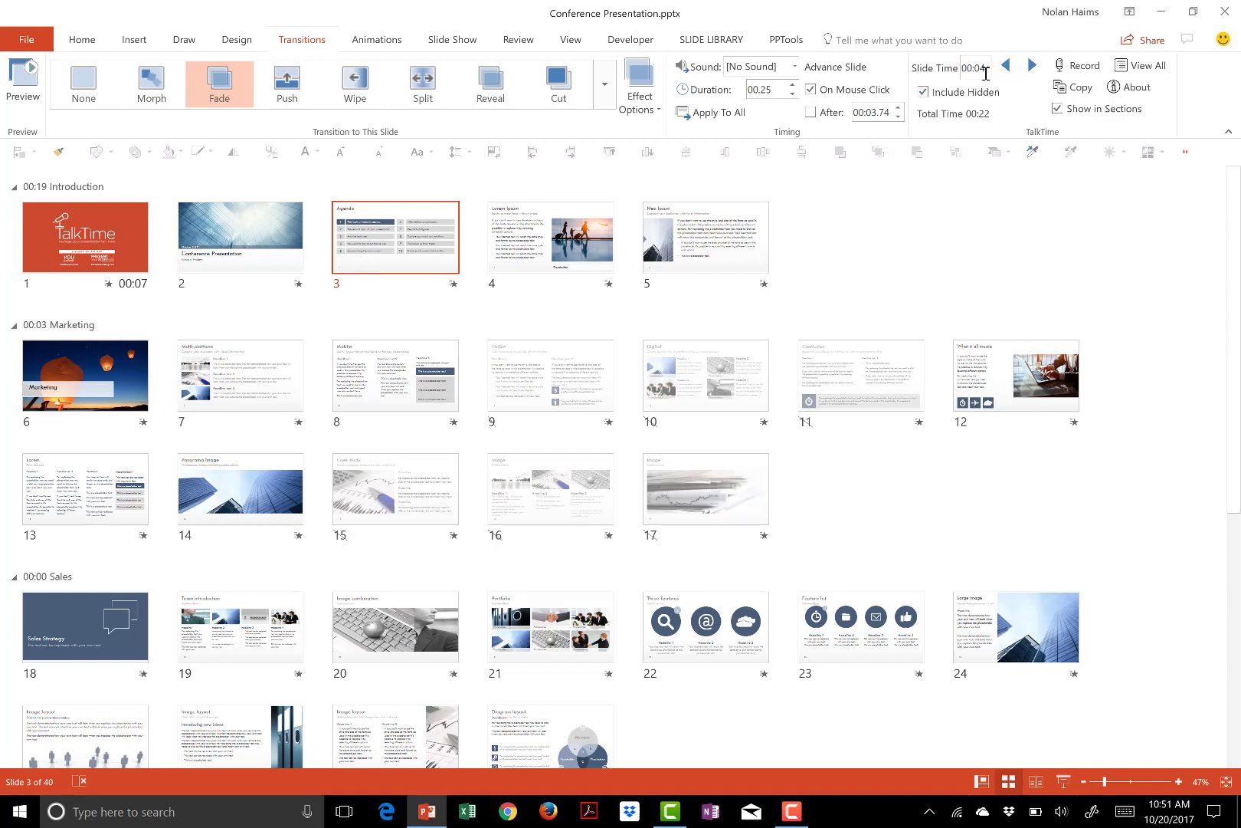
left_click(551, 238)
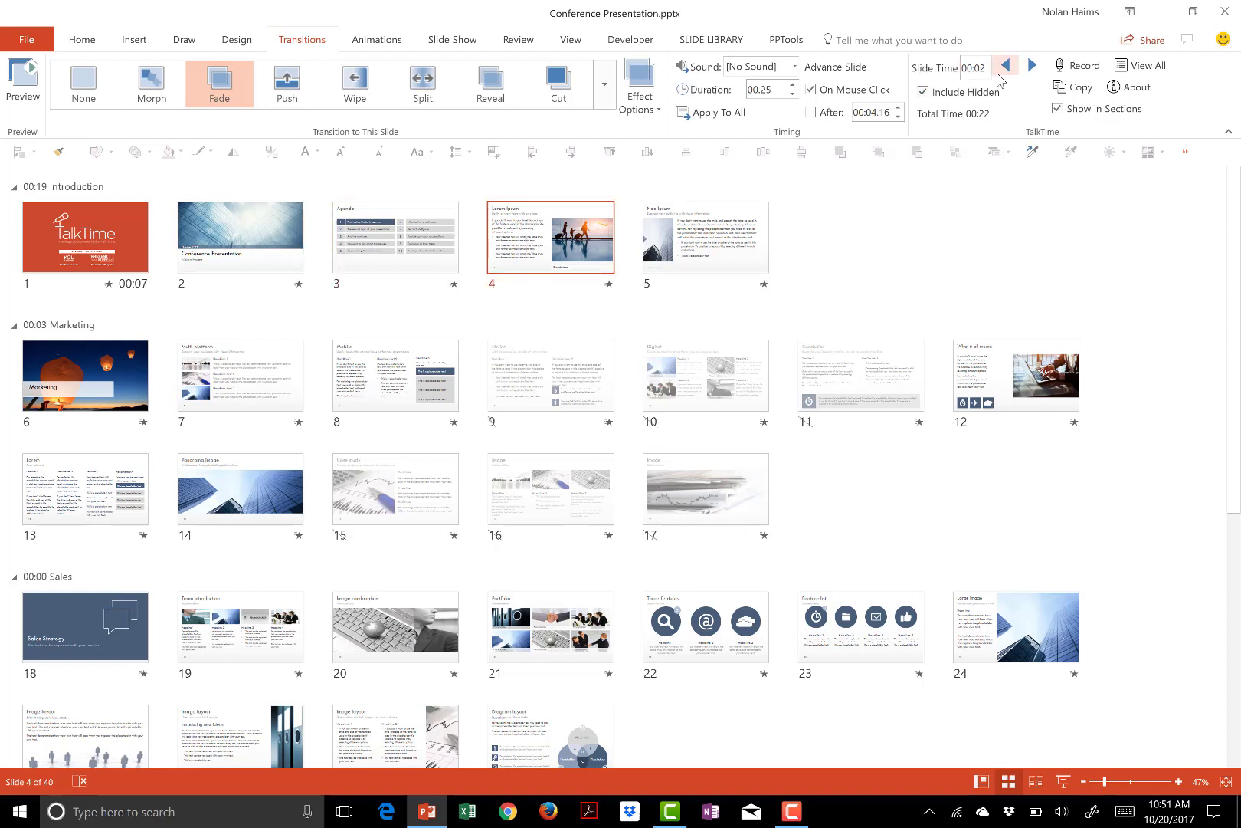
left_click(686, 245)
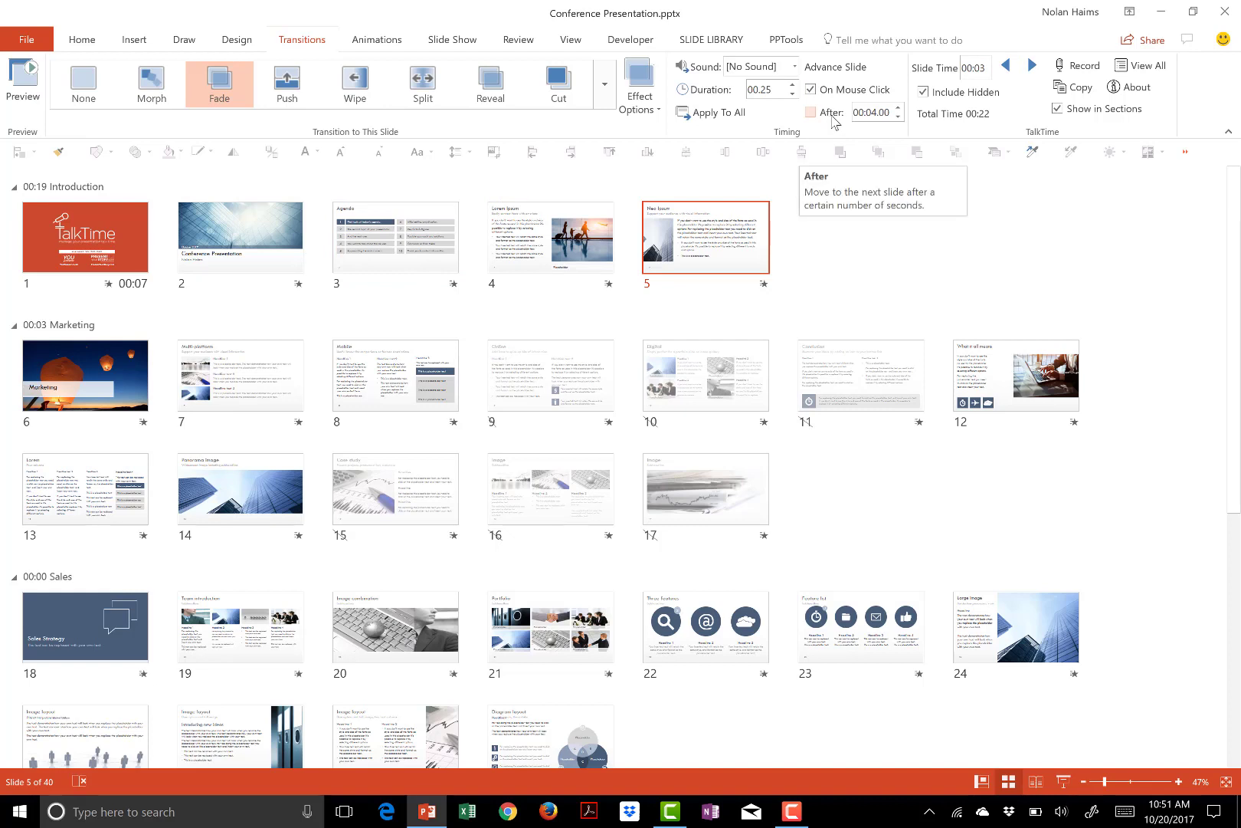
left_click(141, 370)
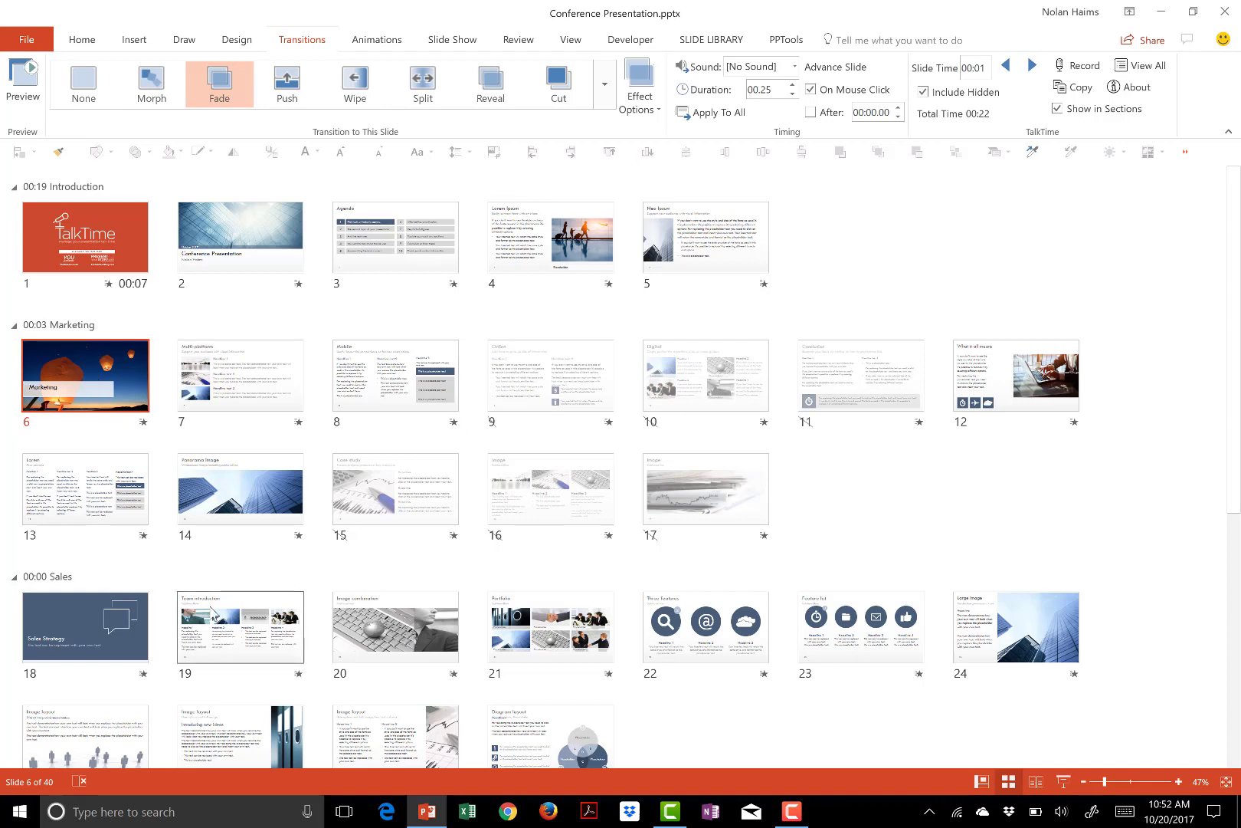
Arm TalkTime Record again, acknowledge the reminder, and check slide 18 before deselecting
left_click(1077, 66)
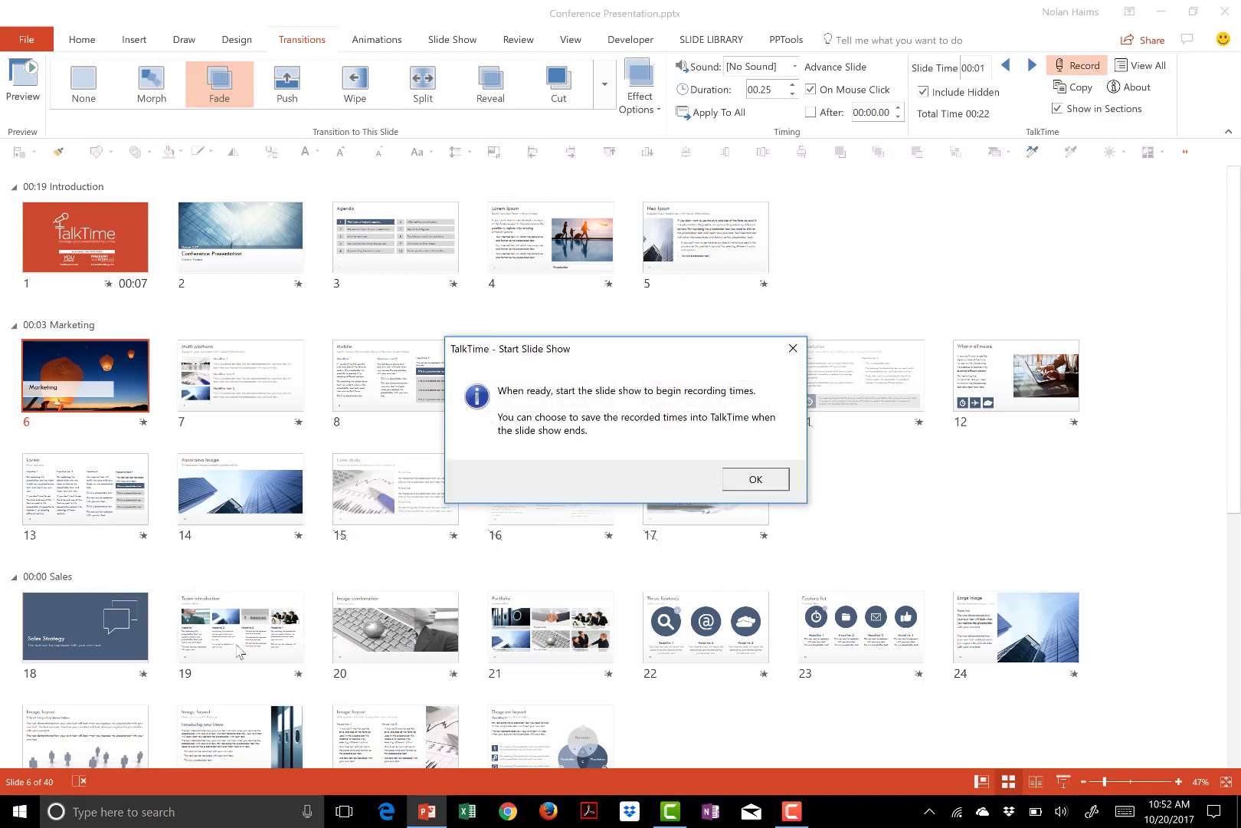
left_click(756, 478)
left_click(105, 628)
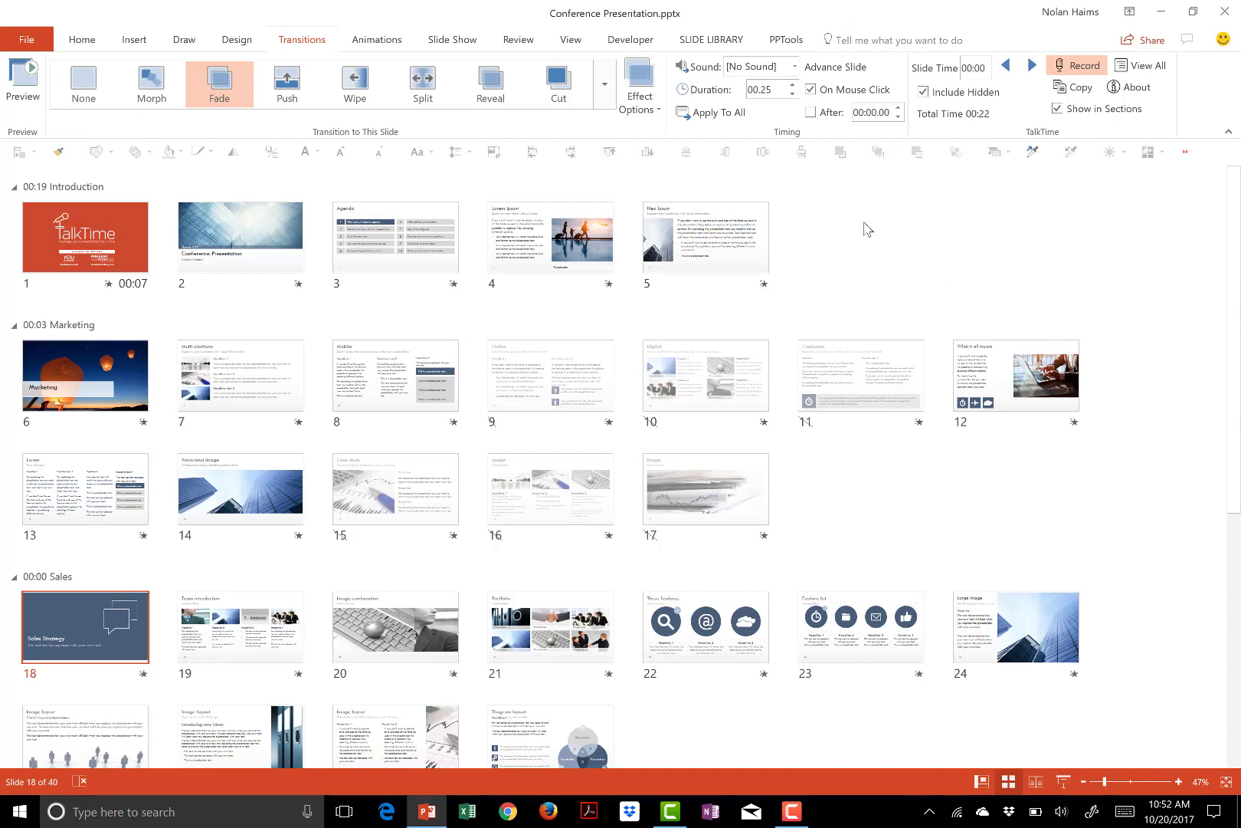
left_click(805, 244)
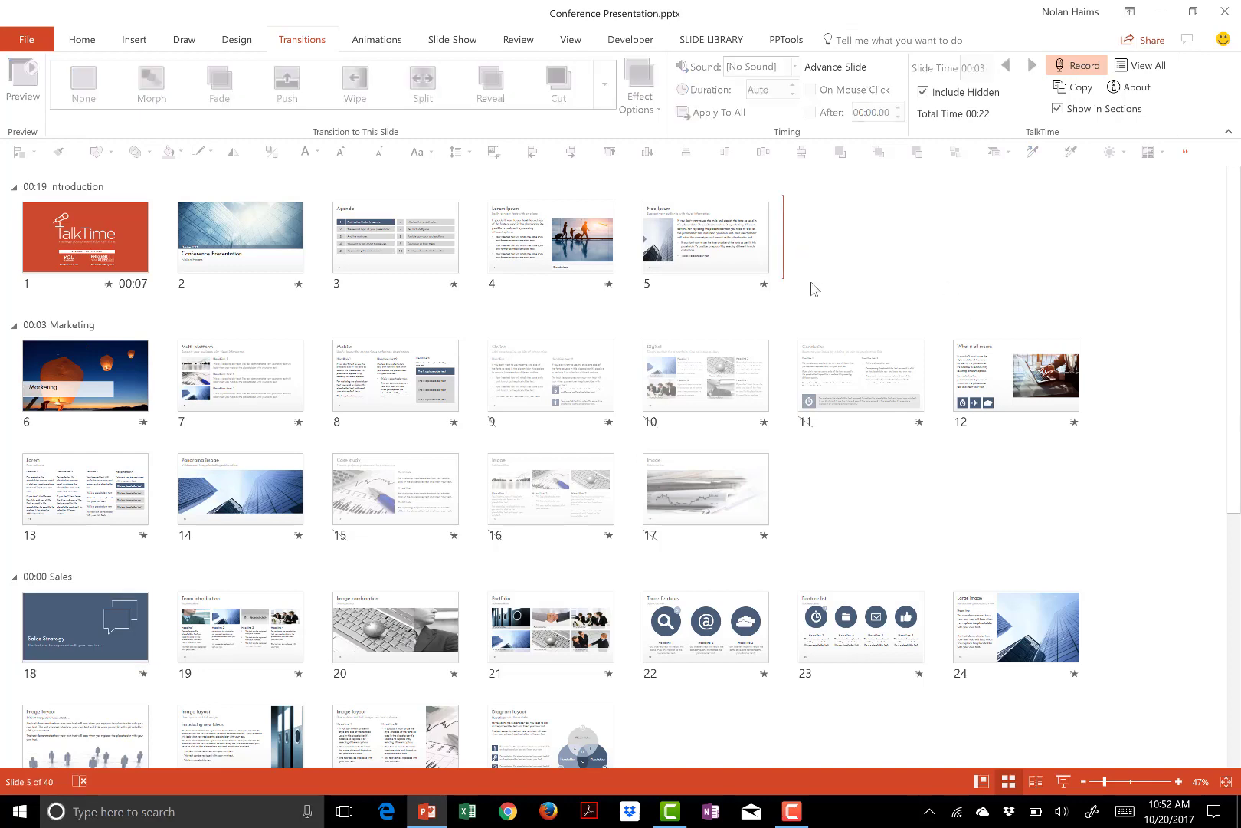
left_click(1133, 88)
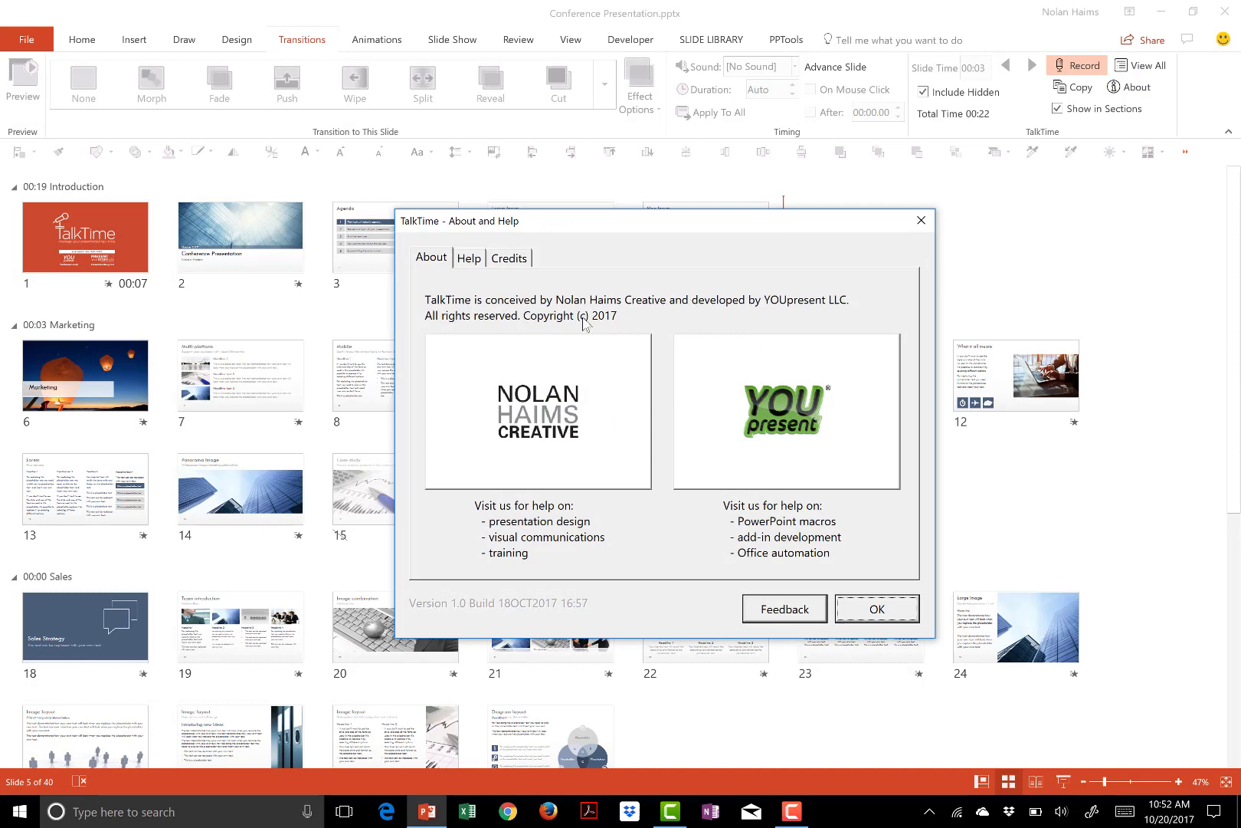
left_click(471, 261)
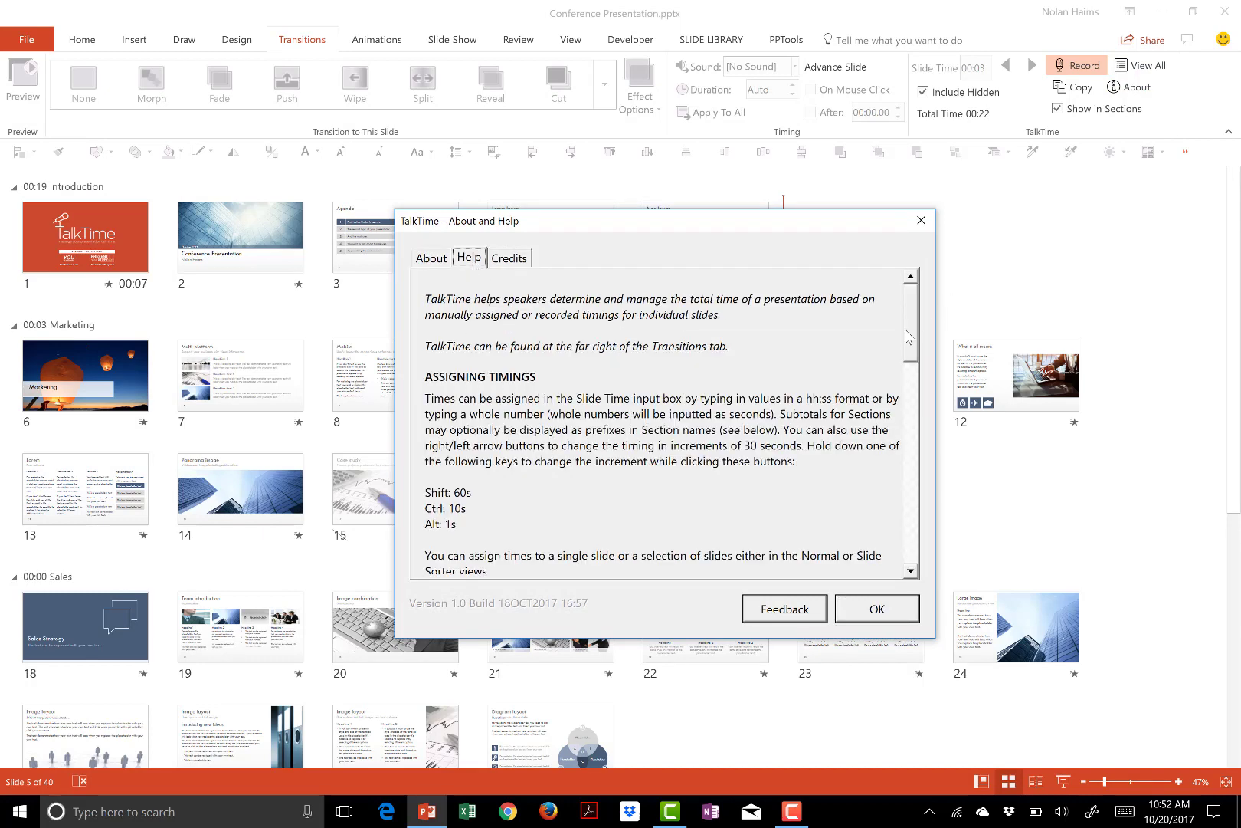
left_click_drag(910, 335, 900, 485)
scroll(891, 457, "up", 5)
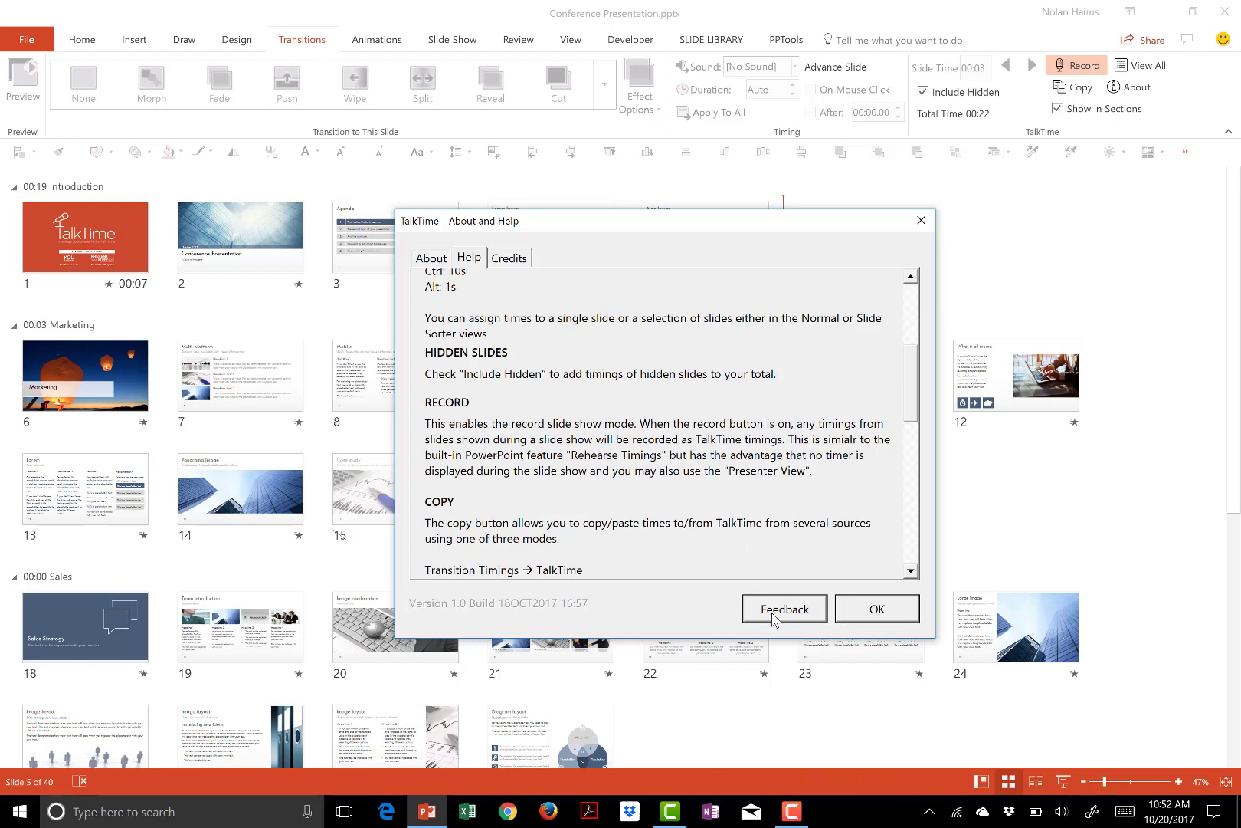
left_click(861, 610)
left_click(846, 511)
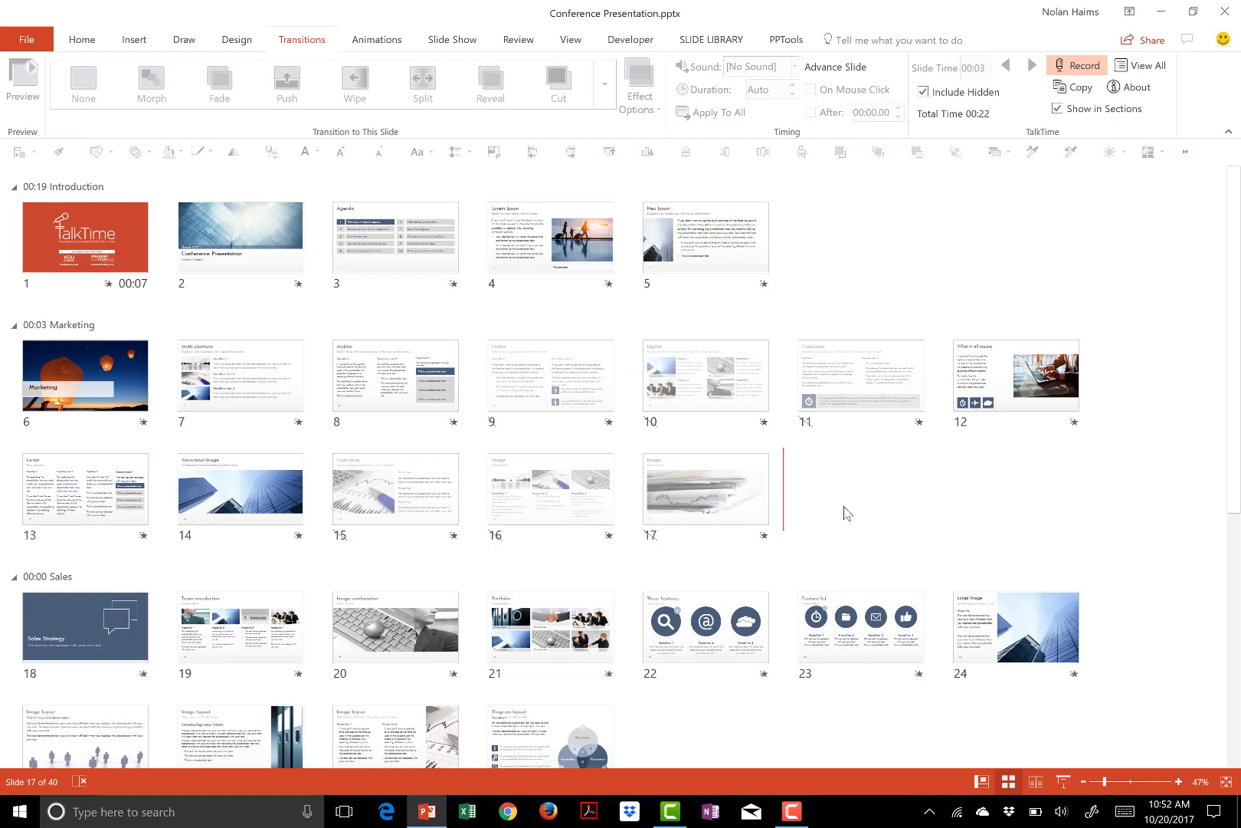
left_click(133, 249)
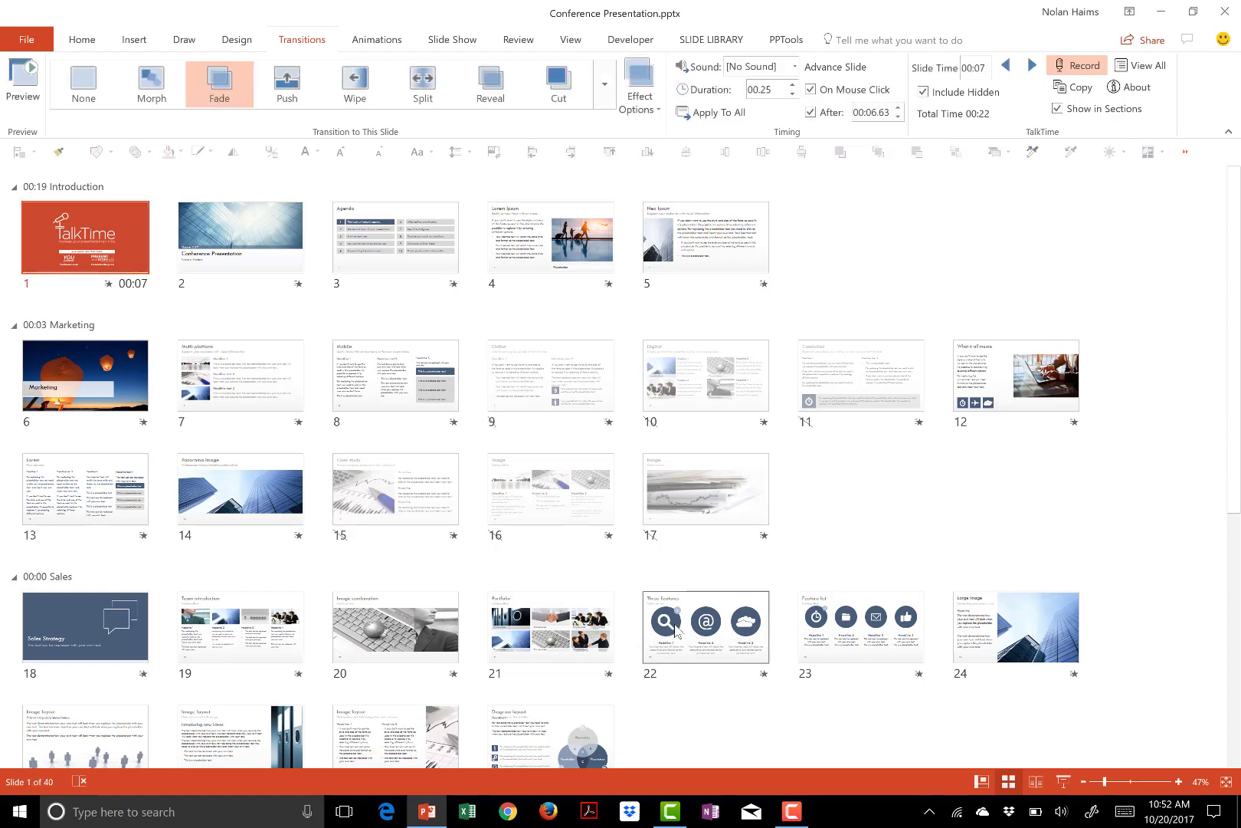